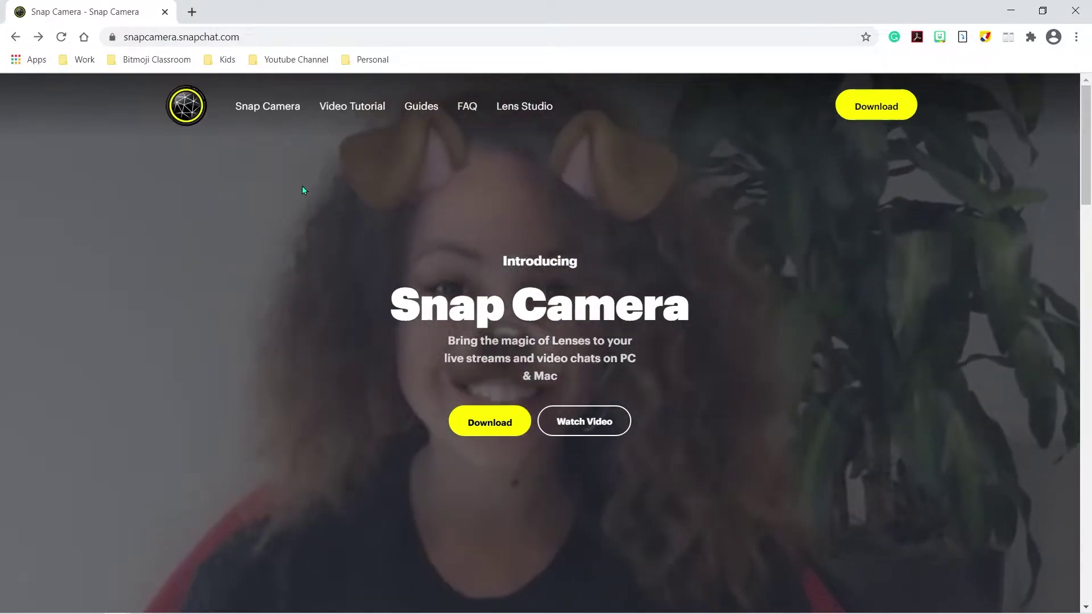
# Open the Snap Camera download page, scroll through the license agreement, and reach the Mac/PC download options.
pyautogui.click(493, 423)
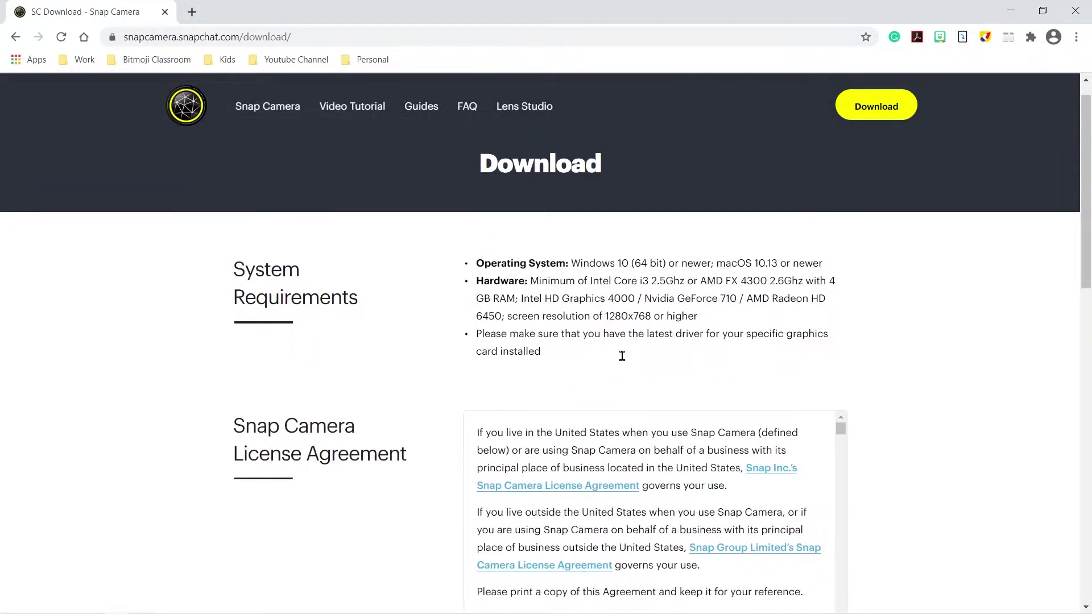
pyautogui.scroll(-5, 620, 356)
pyautogui.scroll(-7, 618, 351)
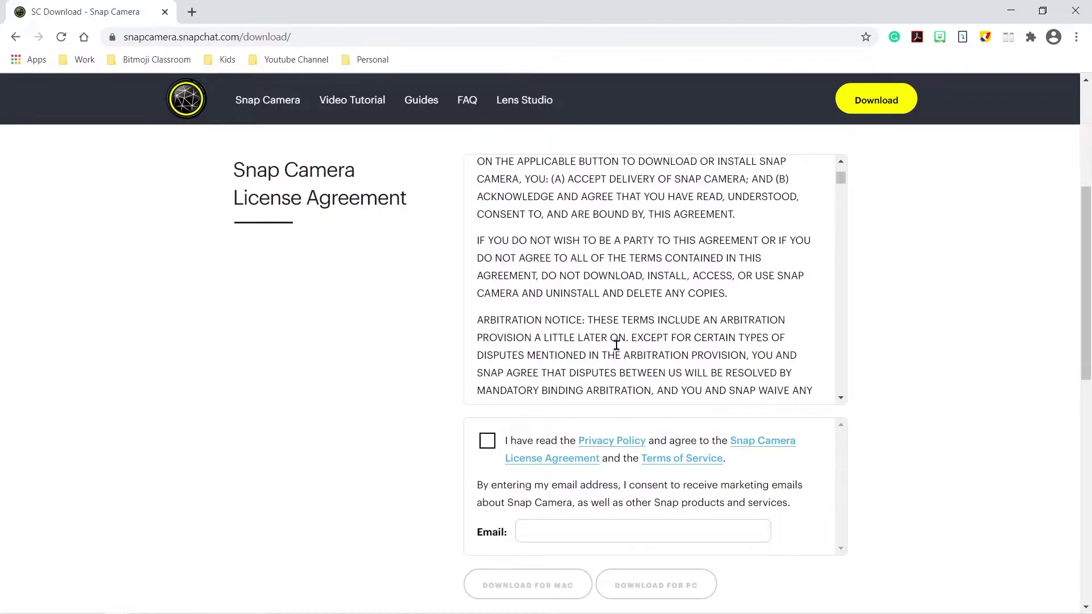
pyautogui.scroll(-10, 632, 330)
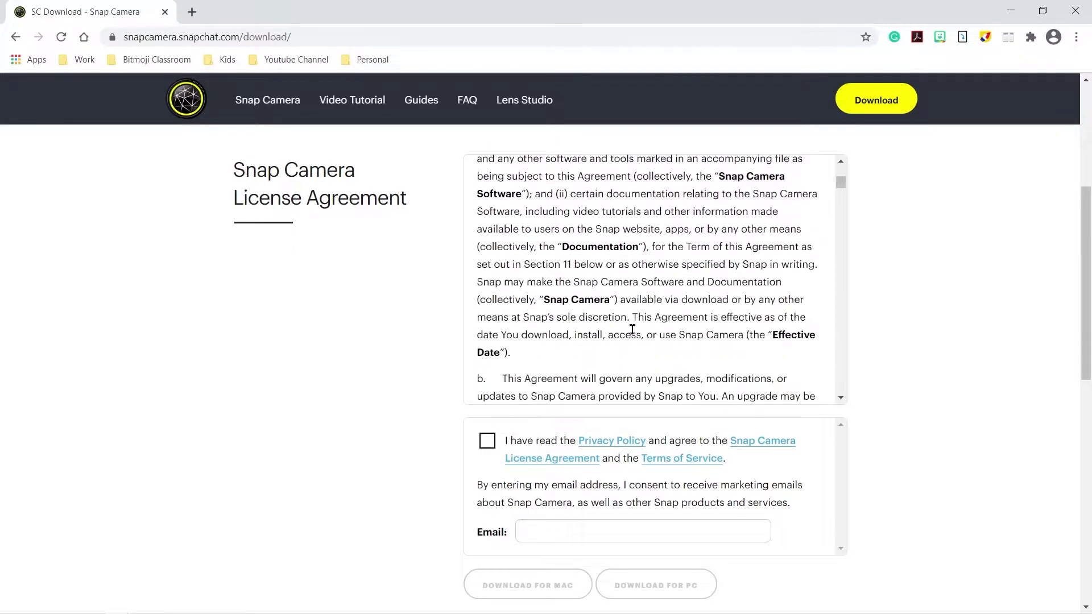
pyautogui.scroll(-2, 628, 341)
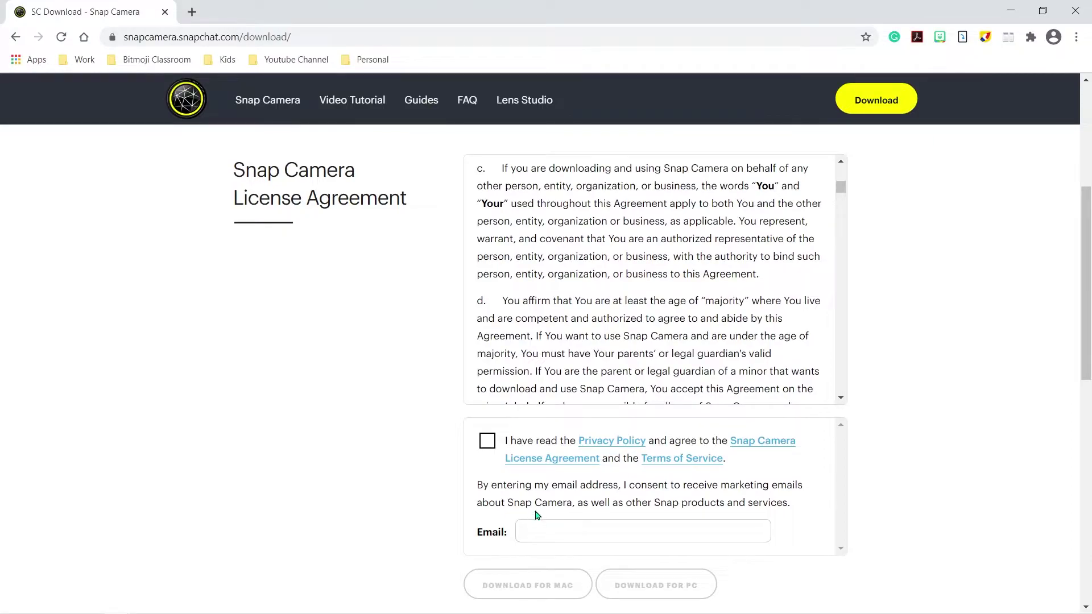
pyautogui.click(876, 101)
# Locate the Snap Camera 1.11.0 setup file in File Explorer's Downloads folder, then minimize the window.
pyautogui.moveTo(154, 610)
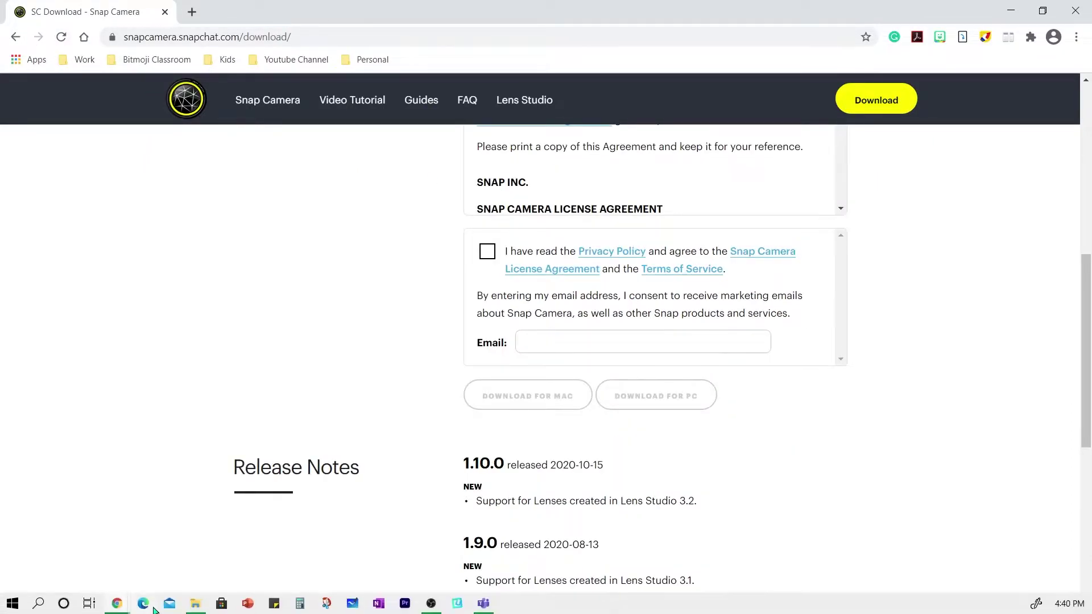
pyautogui.click(191, 606)
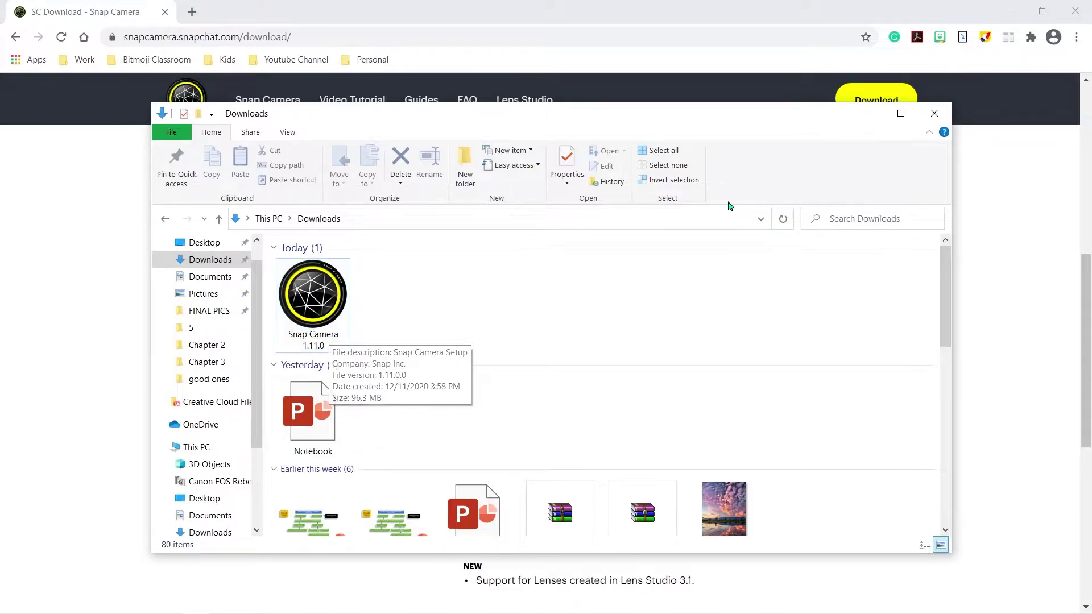
pyautogui.click(869, 116)
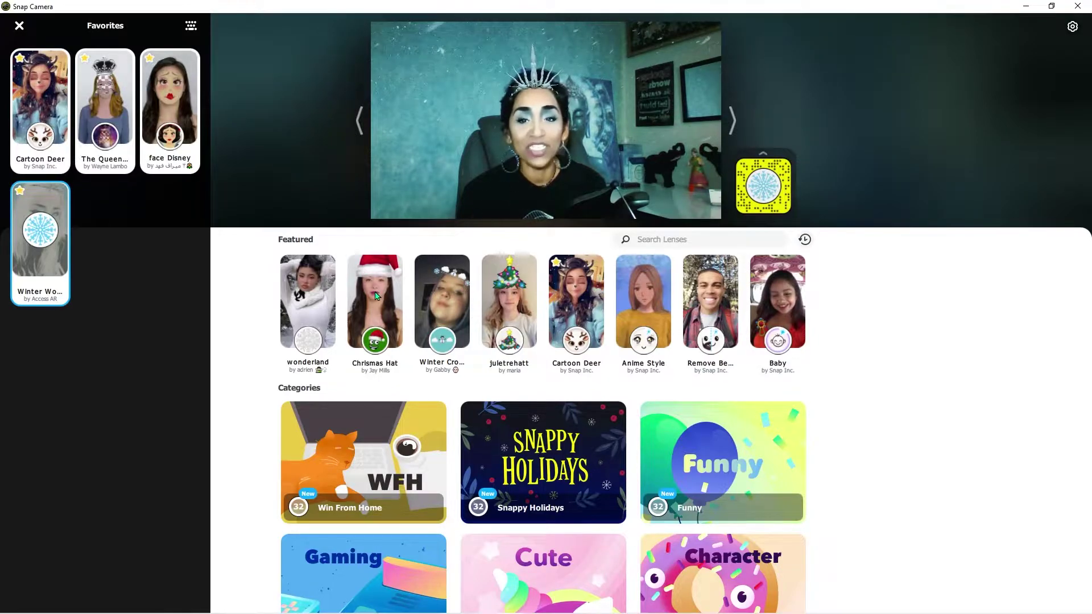
# Apply Cartoon Deer, then Winter Wonderland and face Disney from Favorites, and close Favorites.
pyautogui.click(574, 297)
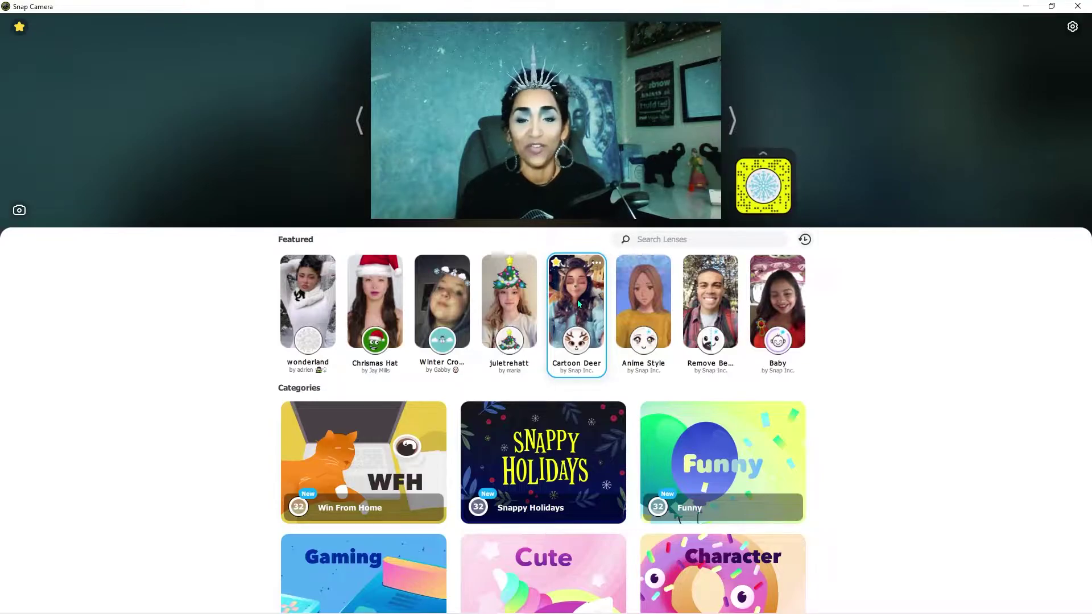
pyautogui.click(574, 297)
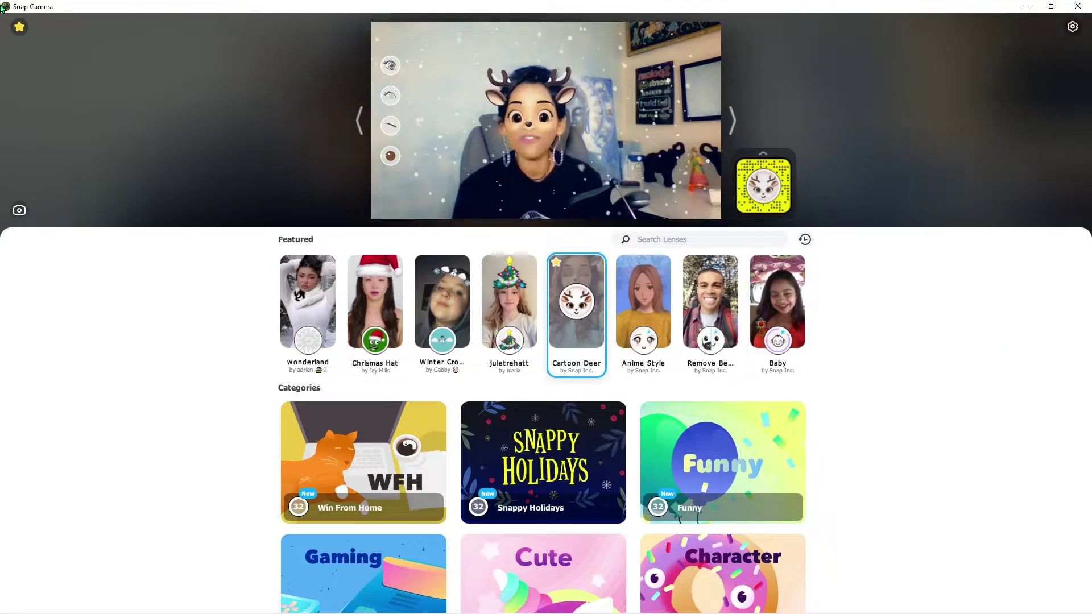
pyautogui.click(20, 26)
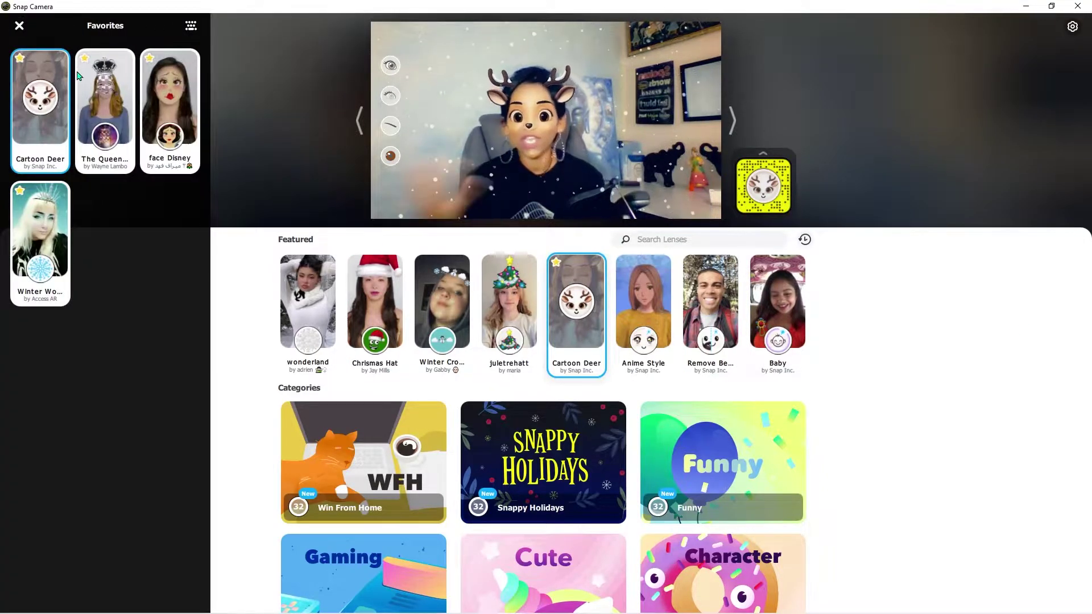
pyautogui.click(50, 214)
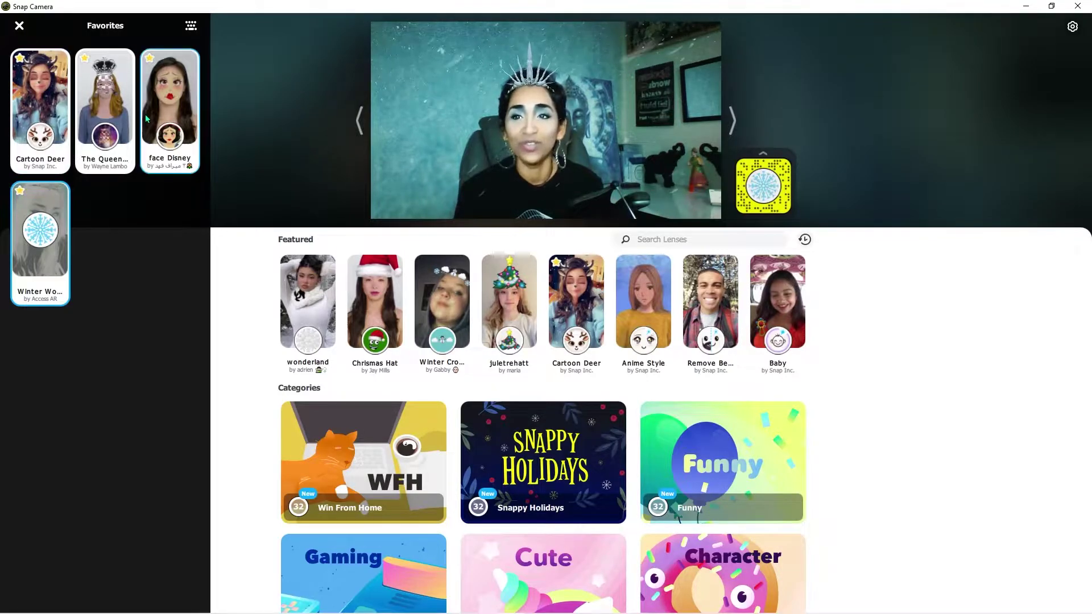
pyautogui.click(171, 101)
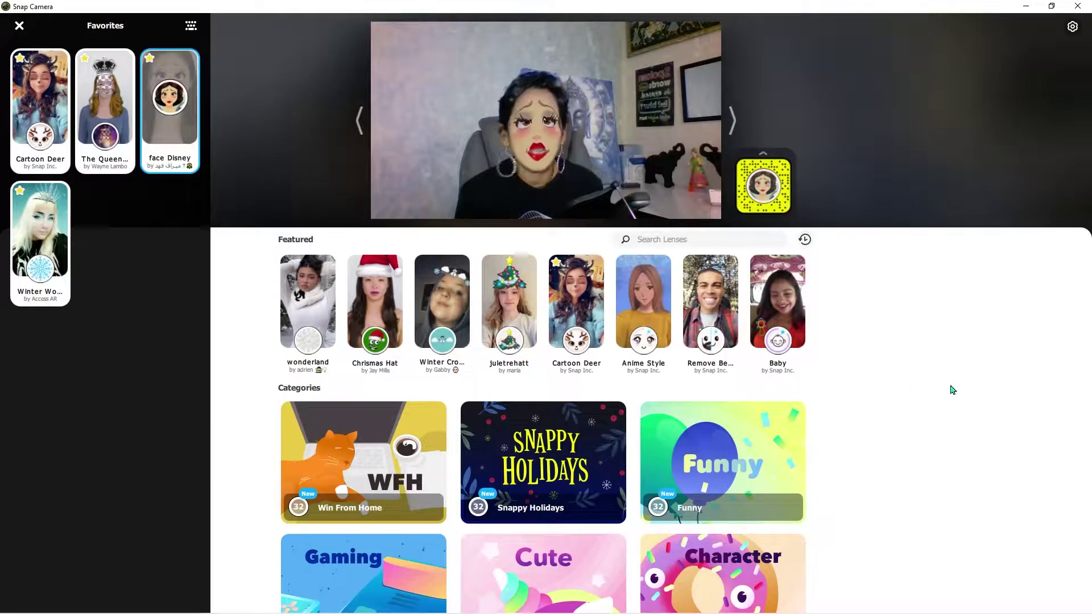
pyautogui.click(745, 468)
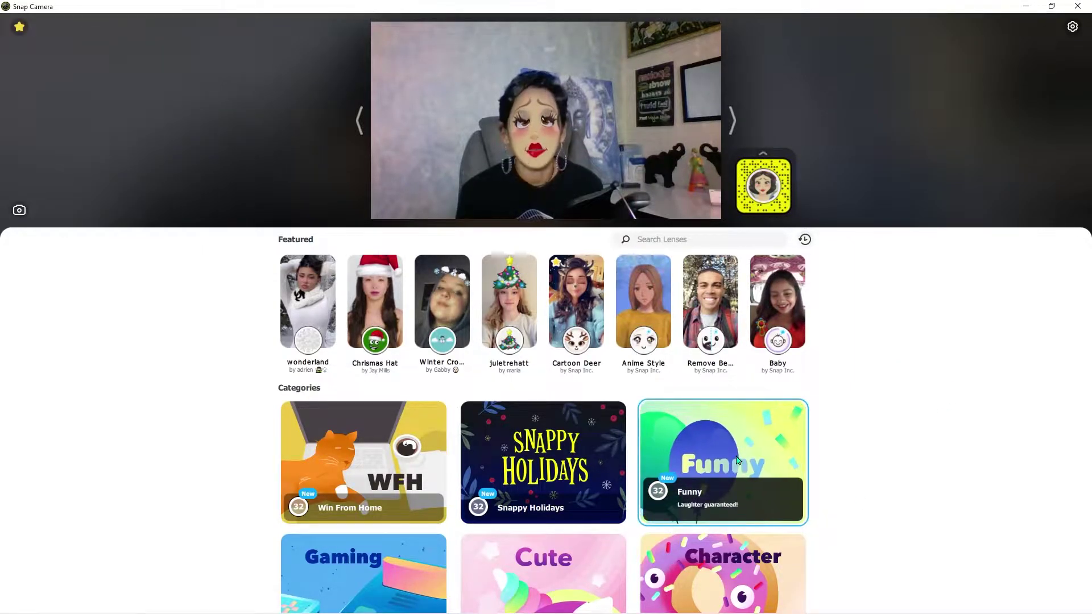
# Try the Smurf, Pink Hairstyle, Snow Queen and Rancher lenses, then reapply Winter Wonderland from Favorites.
pyautogui.click(745, 468)
pyautogui.click(576, 307)
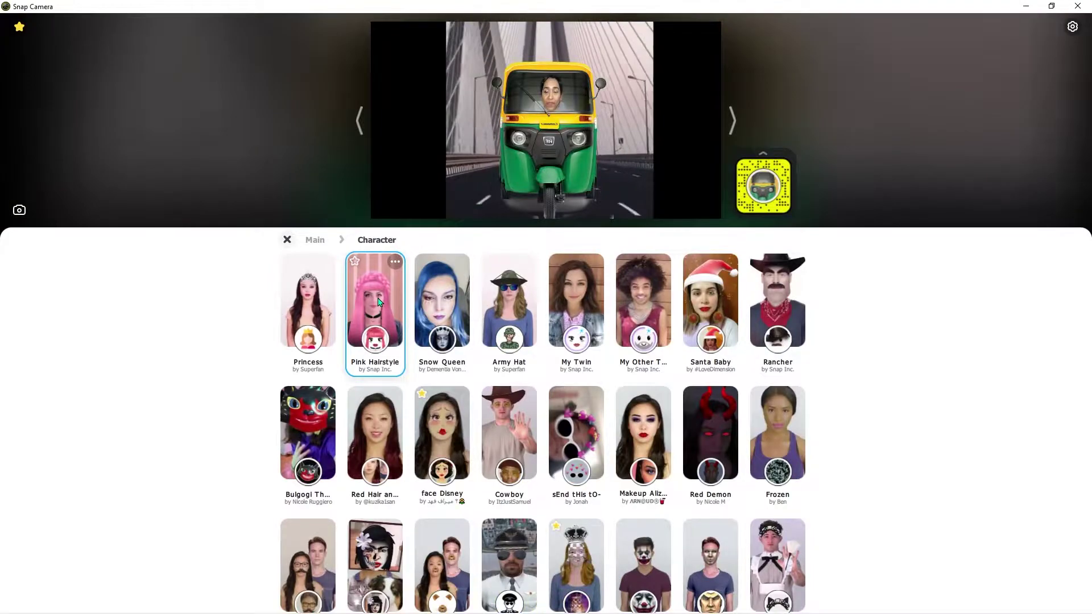
pyautogui.click(379, 302)
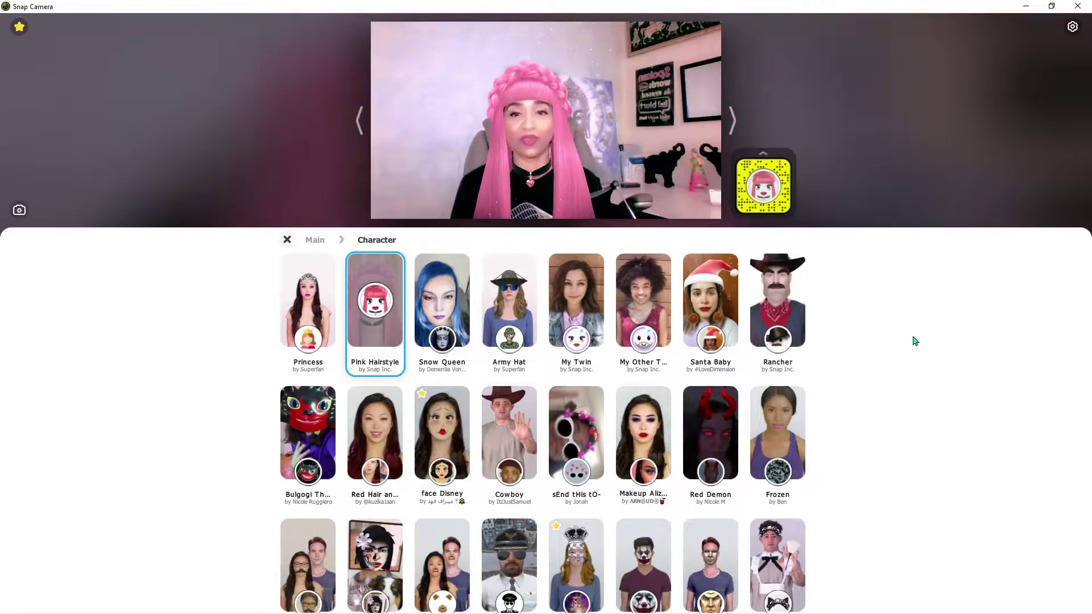
pyautogui.click(459, 300)
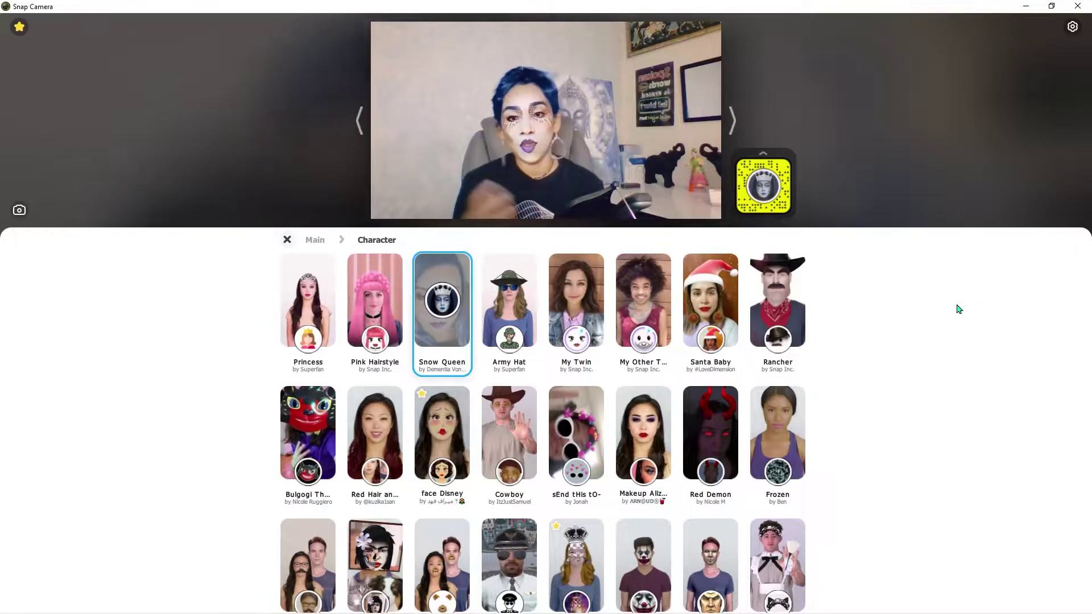
pyautogui.click(775, 298)
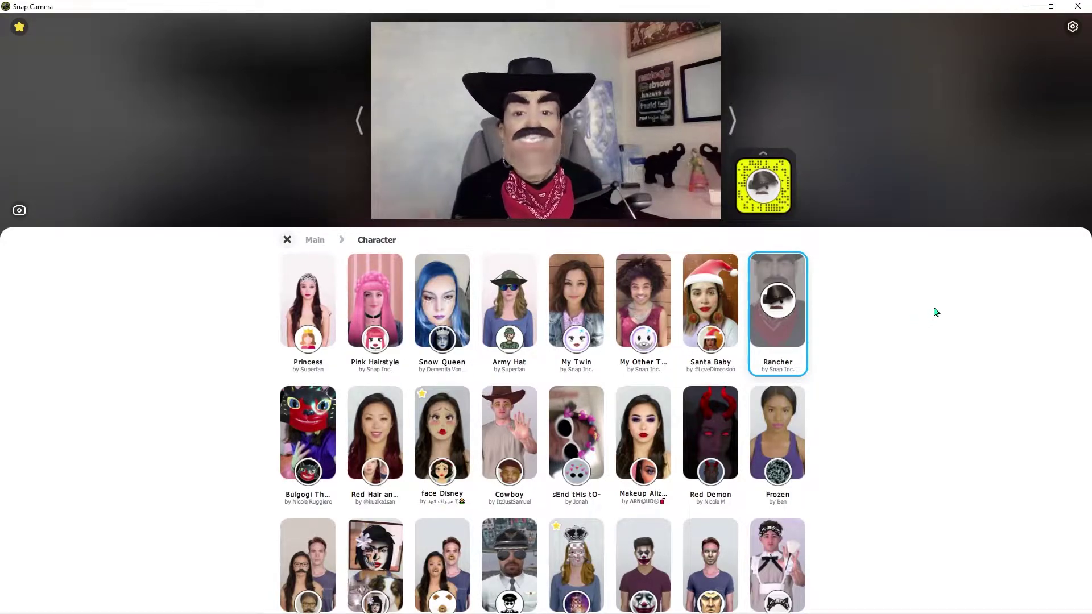
pyautogui.click(19, 29)
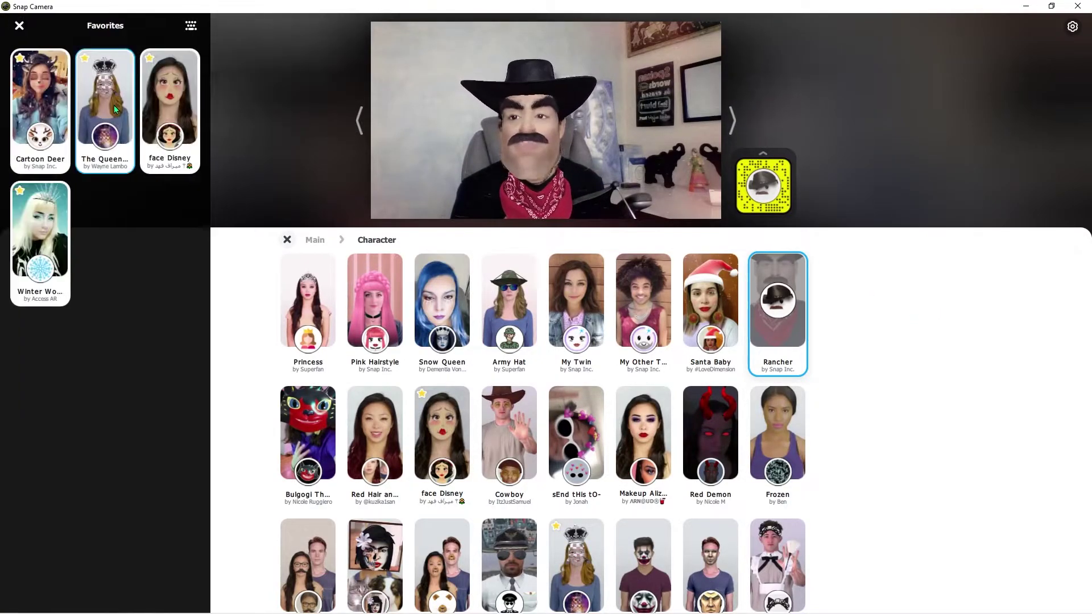
pyautogui.click(39, 228)
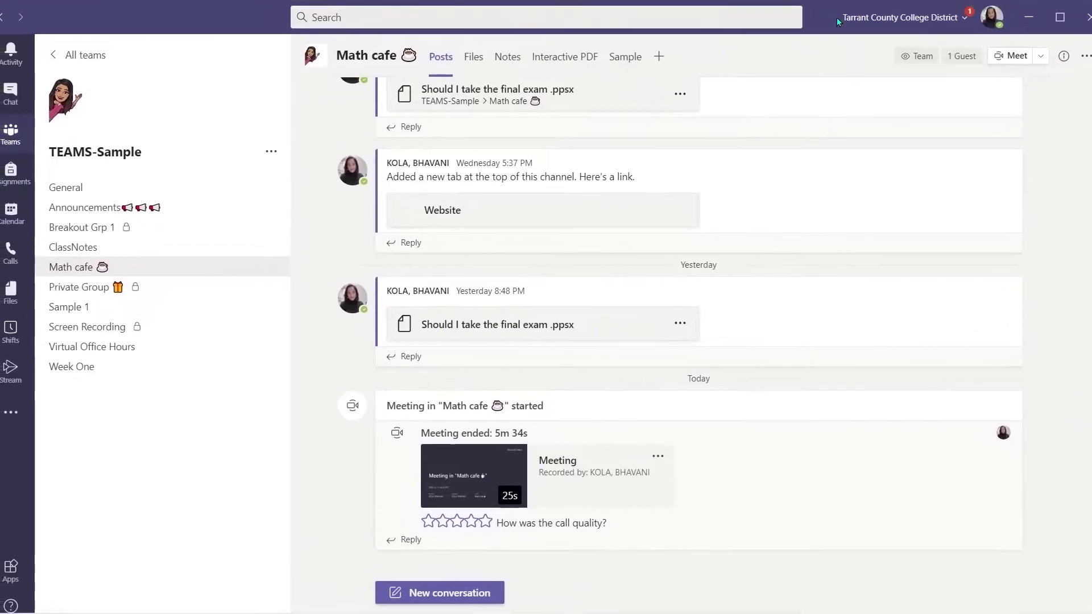
# Start a Math cafe meeting and confirm Snap Camera is the selected camera in device settings.
pyautogui.click(1001, 57)
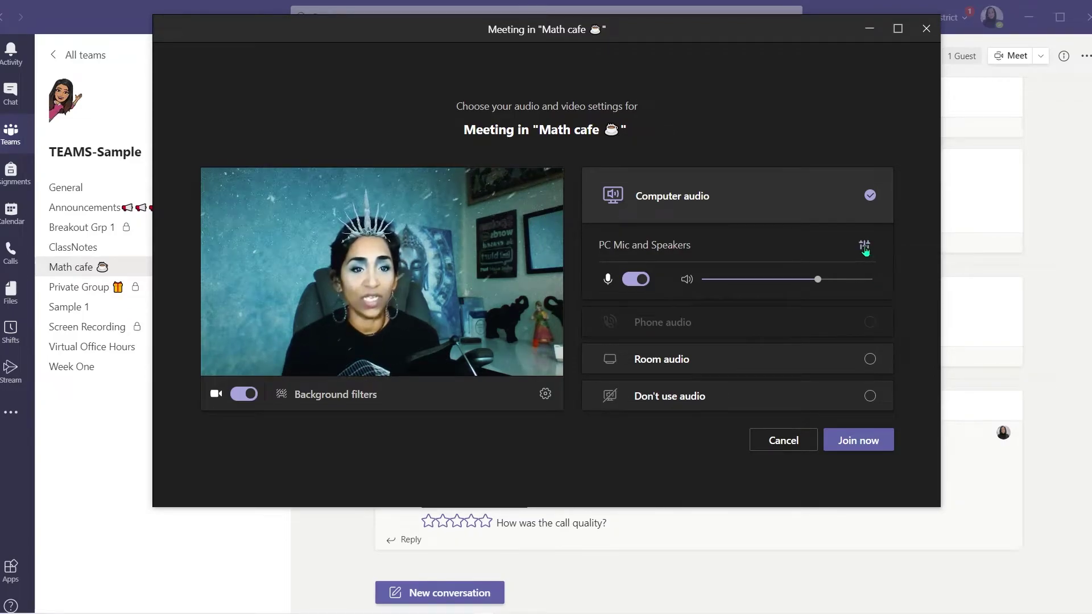
pyautogui.click(865, 246)
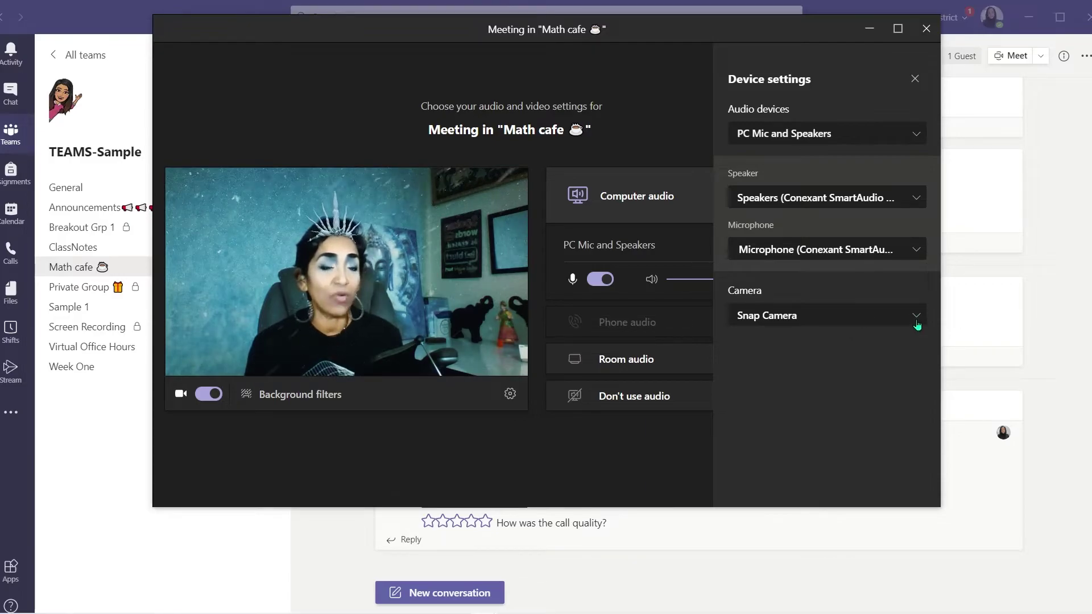
pyautogui.click(916, 320)
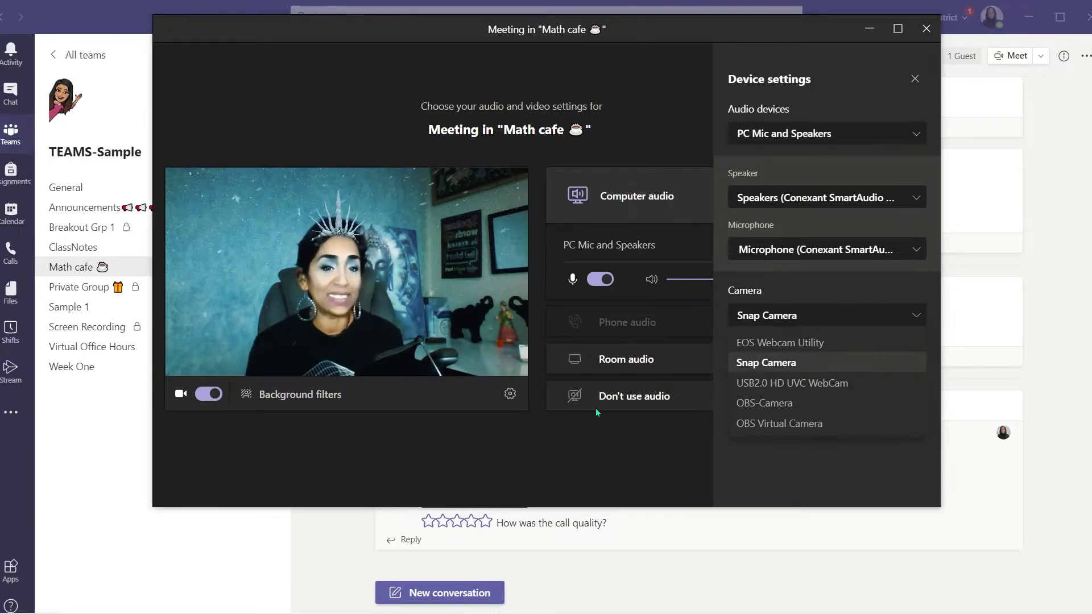
pyautogui.press('Down')
pyautogui.press('Escape')
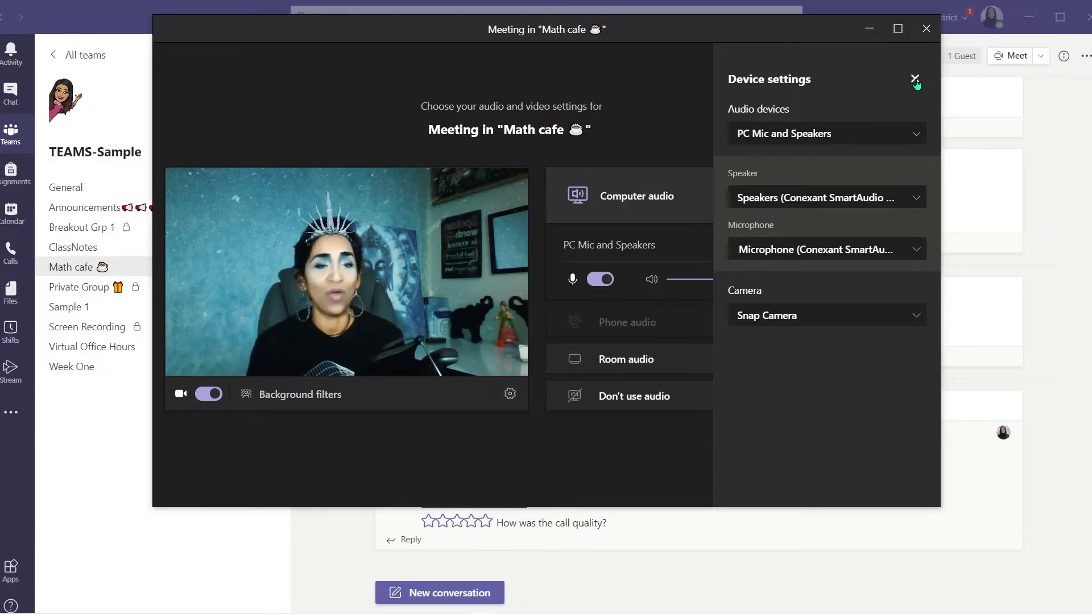
pyautogui.click(915, 79)
# Join the Math cafe meeting and bring Snap Camera's lens browser back to the front.
pyautogui.click(844, 445)
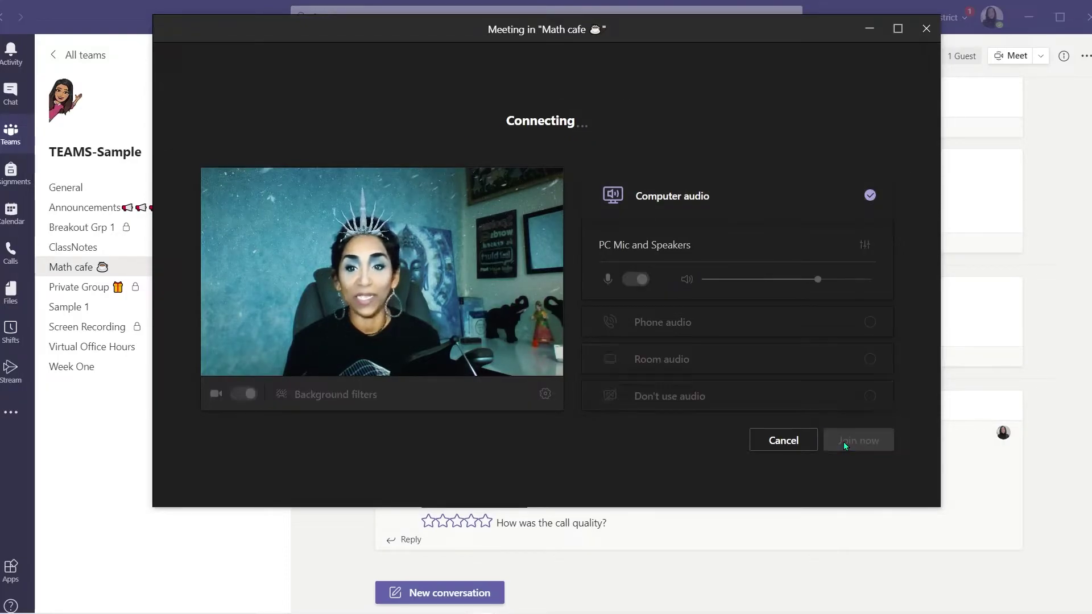
pyautogui.moveTo(683, 612)
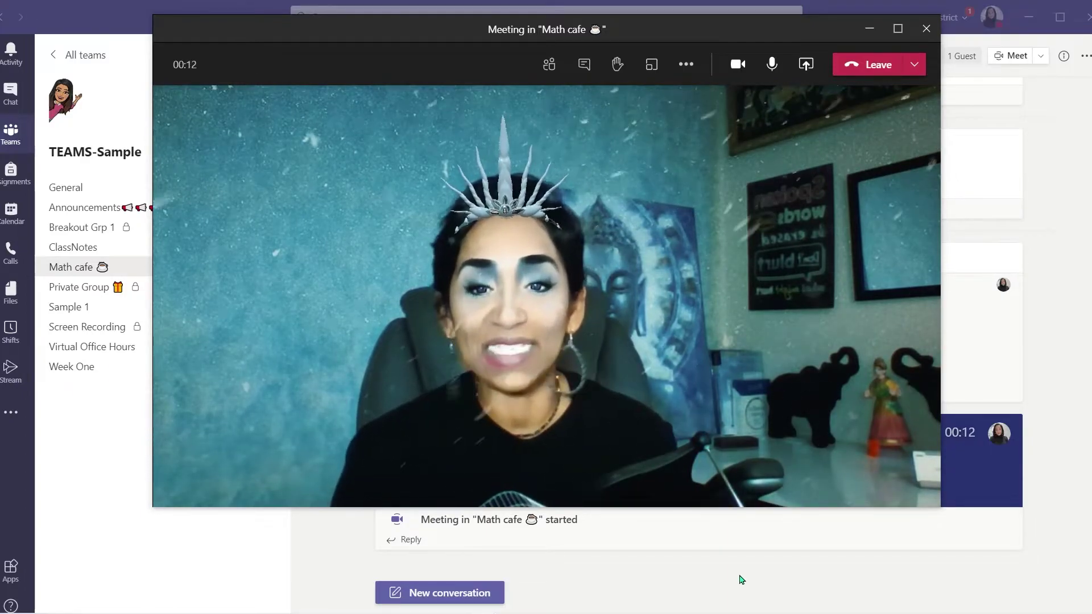
pyautogui.moveTo(440, 609)
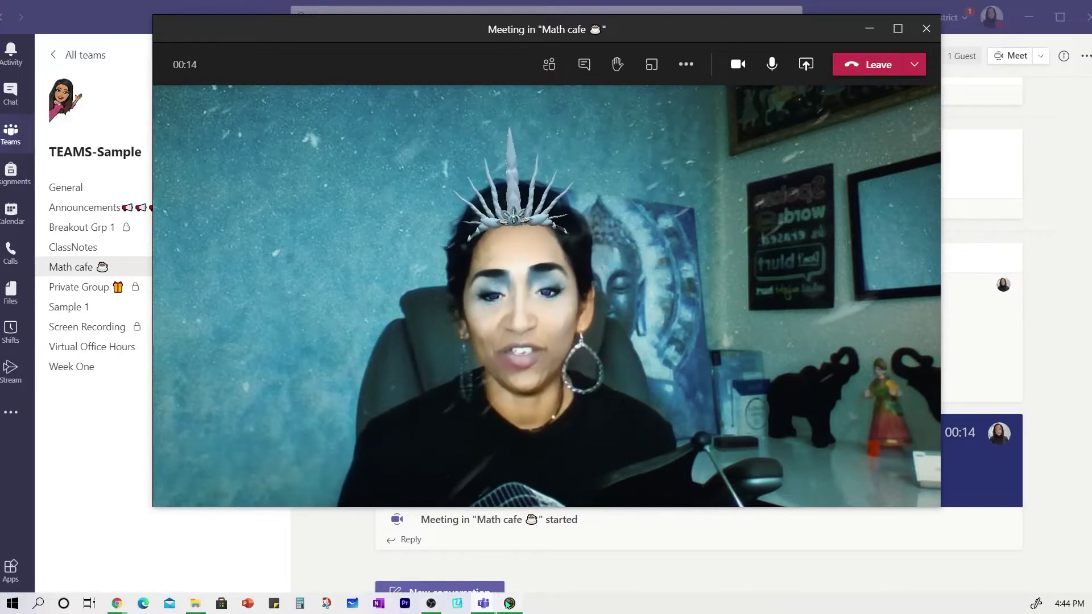
pyautogui.click(432, 605)
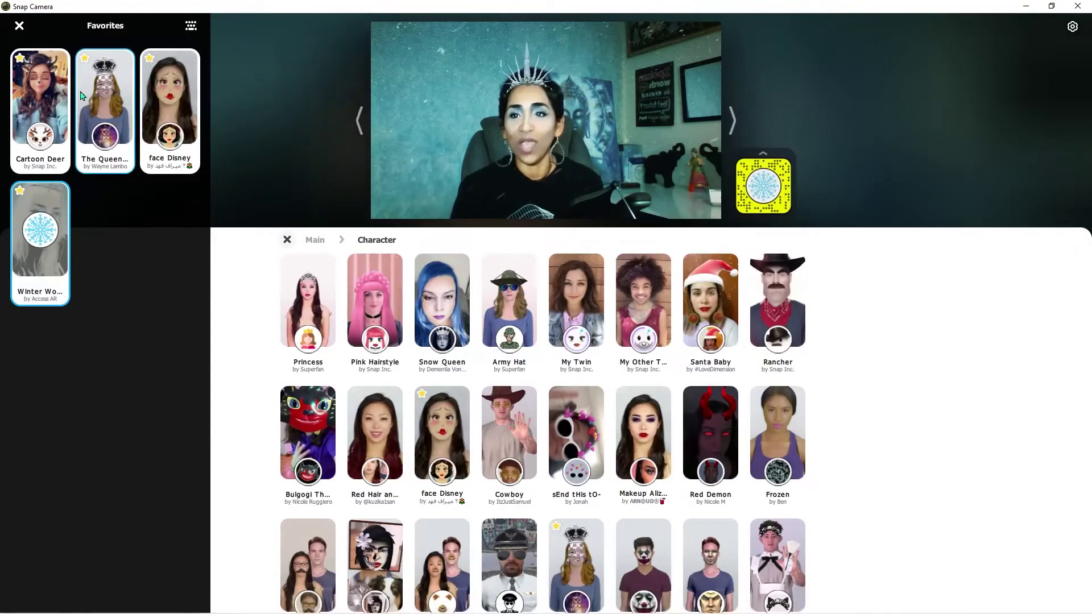
# Close Favorites, apply the Pink Hairstyle lens, and minimize Snap Camera to view the Teams video.
pyautogui.click(256, 170)
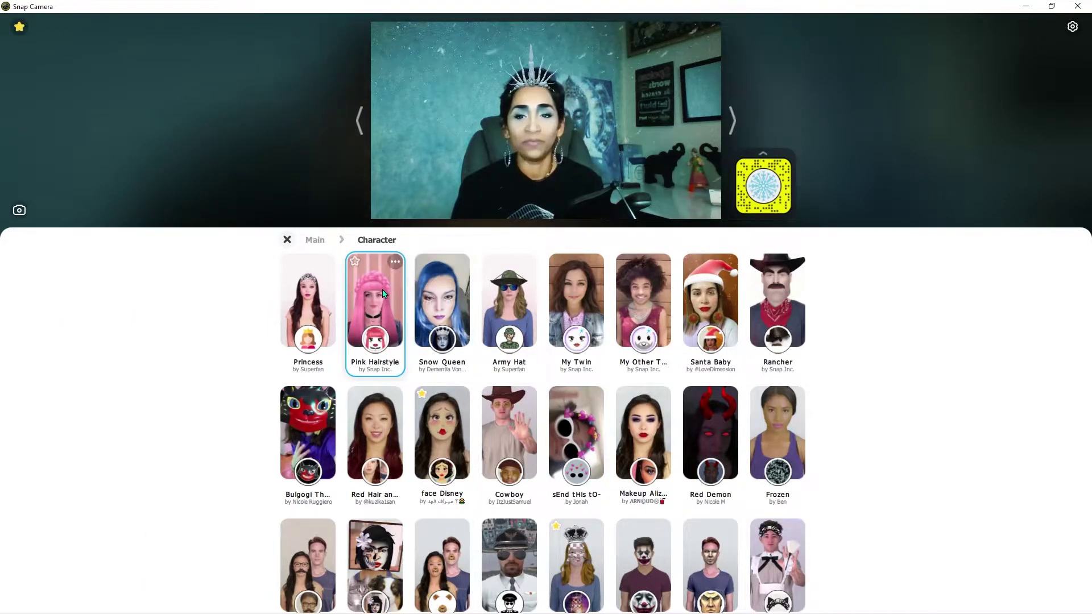
pyautogui.click(370, 278)
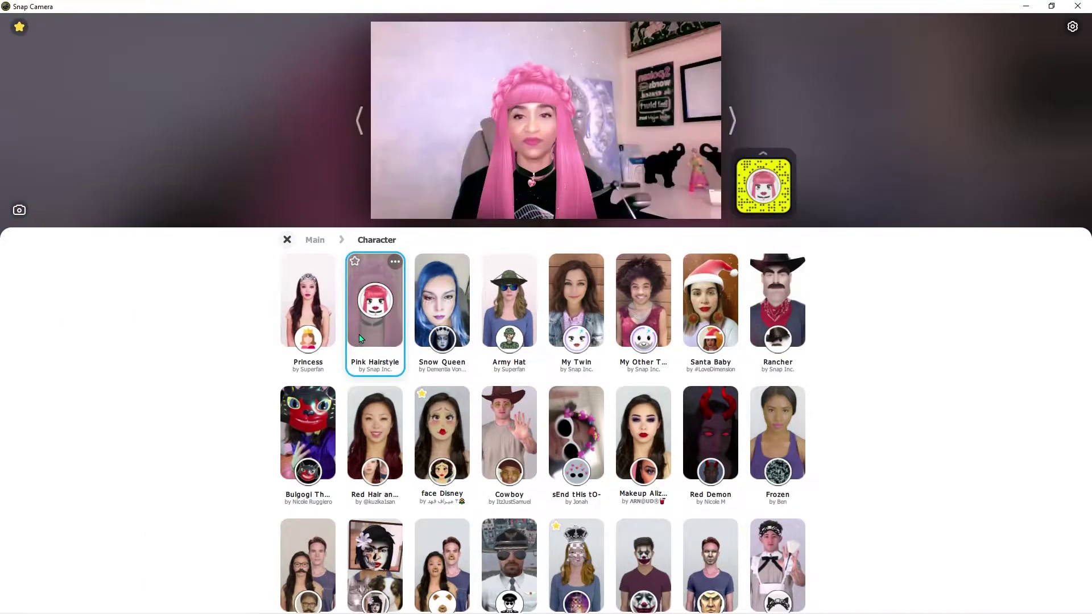
pyautogui.click(1026, 6)
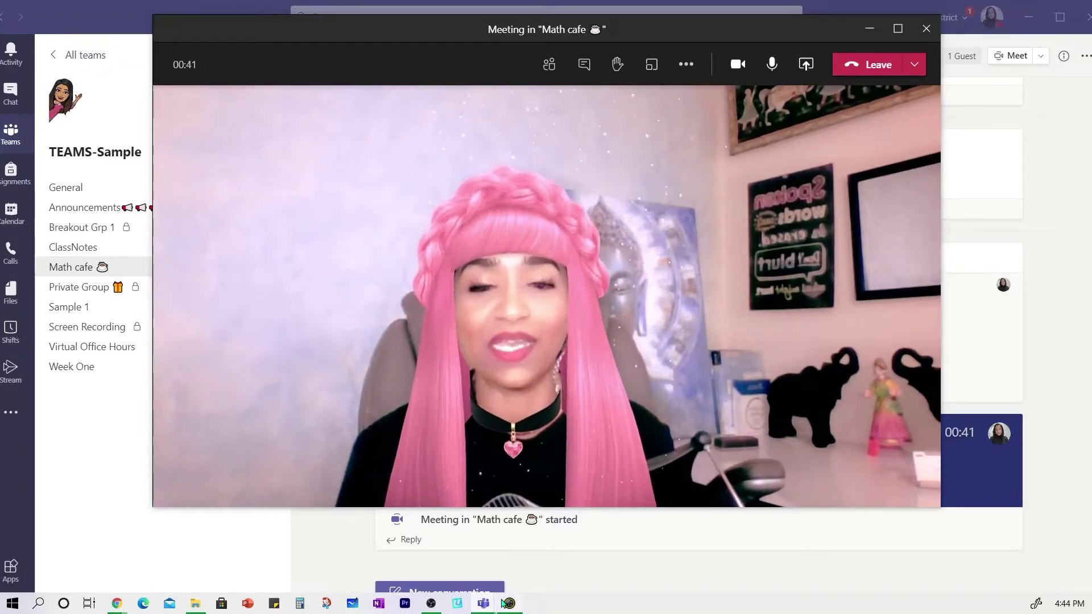
# Try the Santa Baby lens, switch back to Pink Hairstyle, and check the Teams meeting video.
pyautogui.click(511, 604)
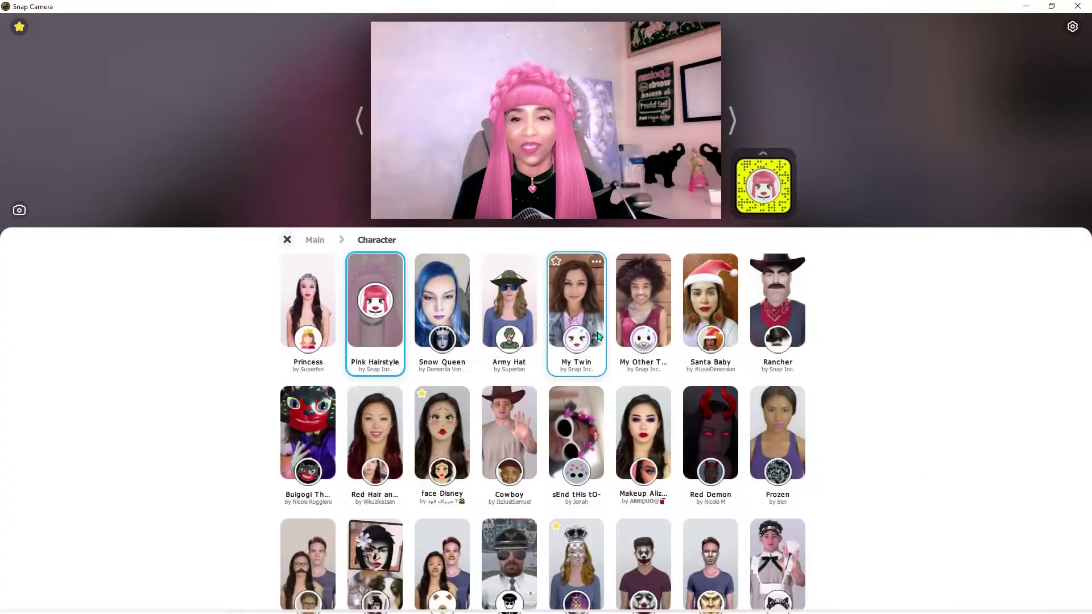
pyautogui.click(711, 303)
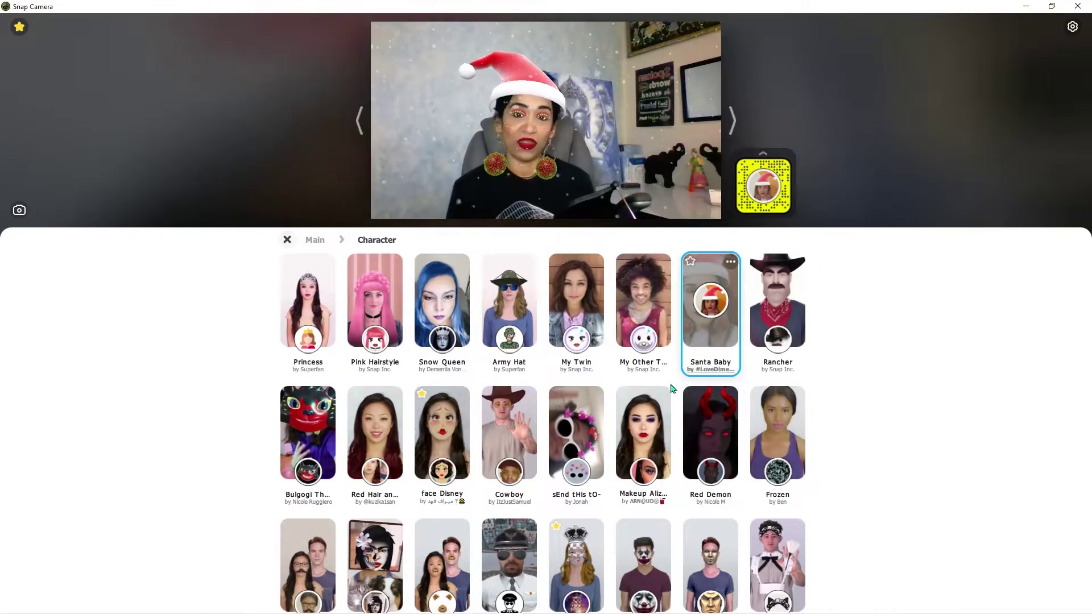
pyautogui.click(391, 302)
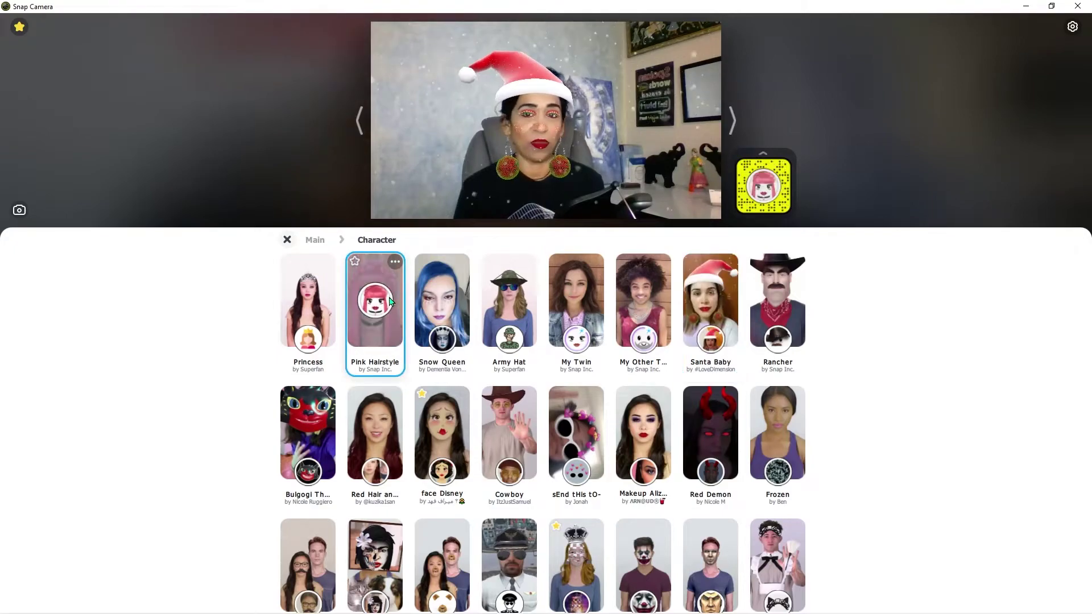
pyautogui.click(1027, 7)
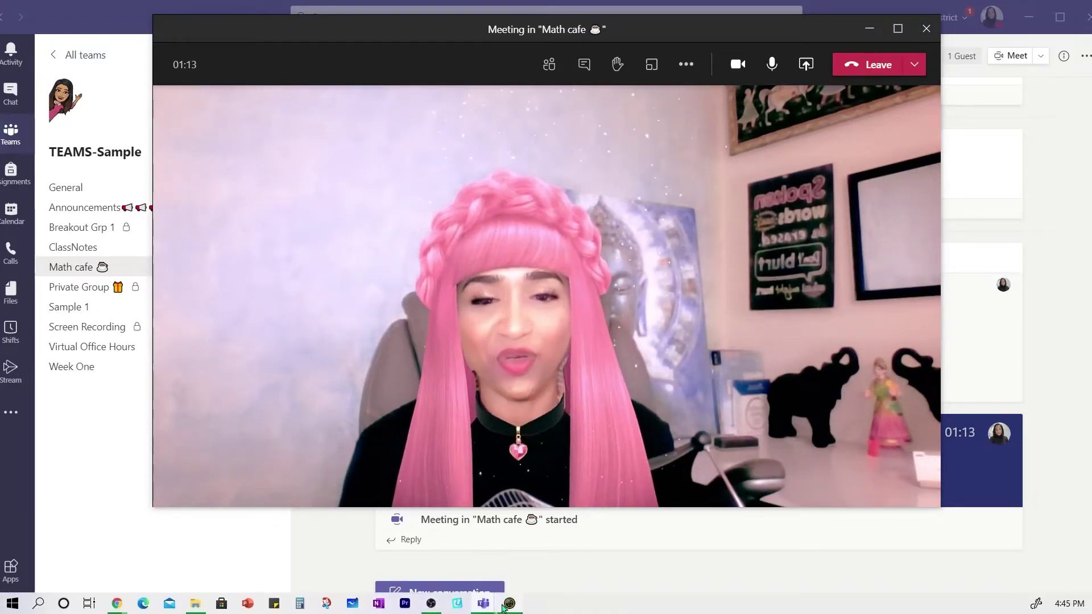
# Apply the Red Demon lens, check it in Teams, then reapply Pink Hairstyle.
pyautogui.click(508, 606)
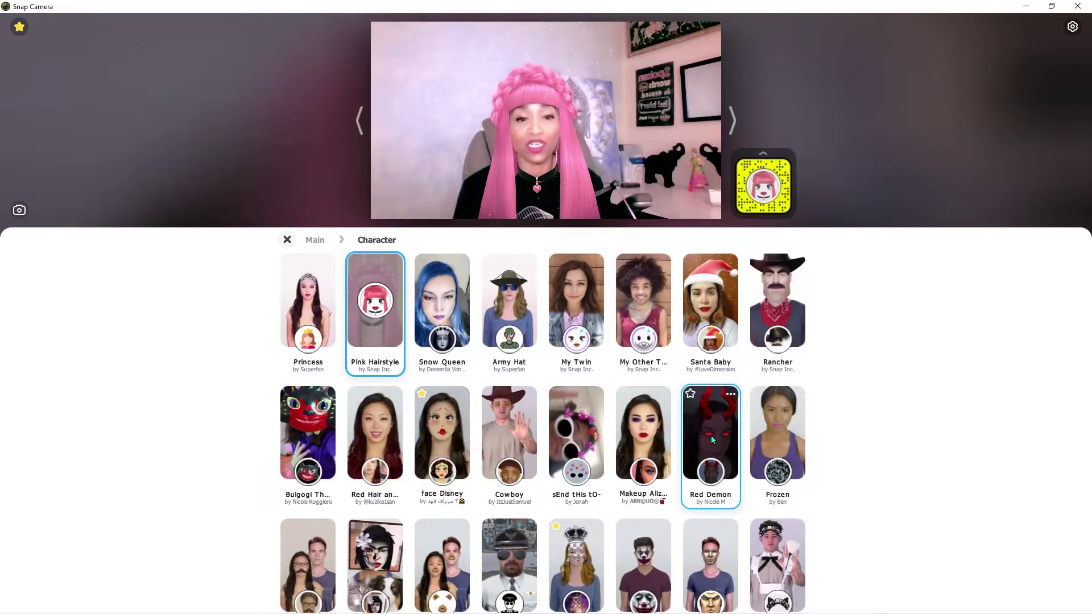
pyautogui.click(713, 439)
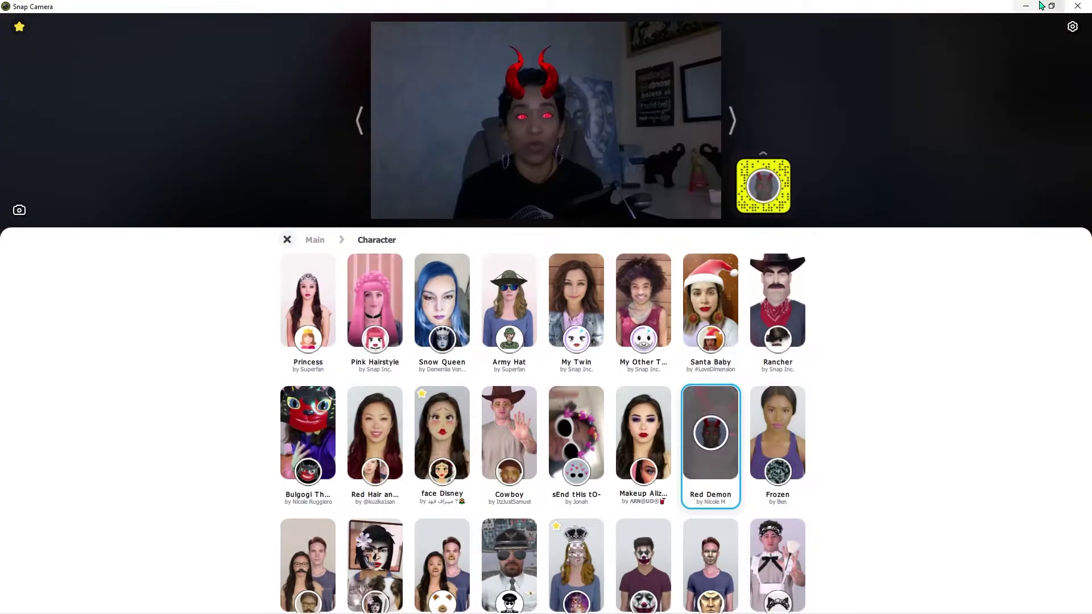
pyautogui.click(1026, 7)
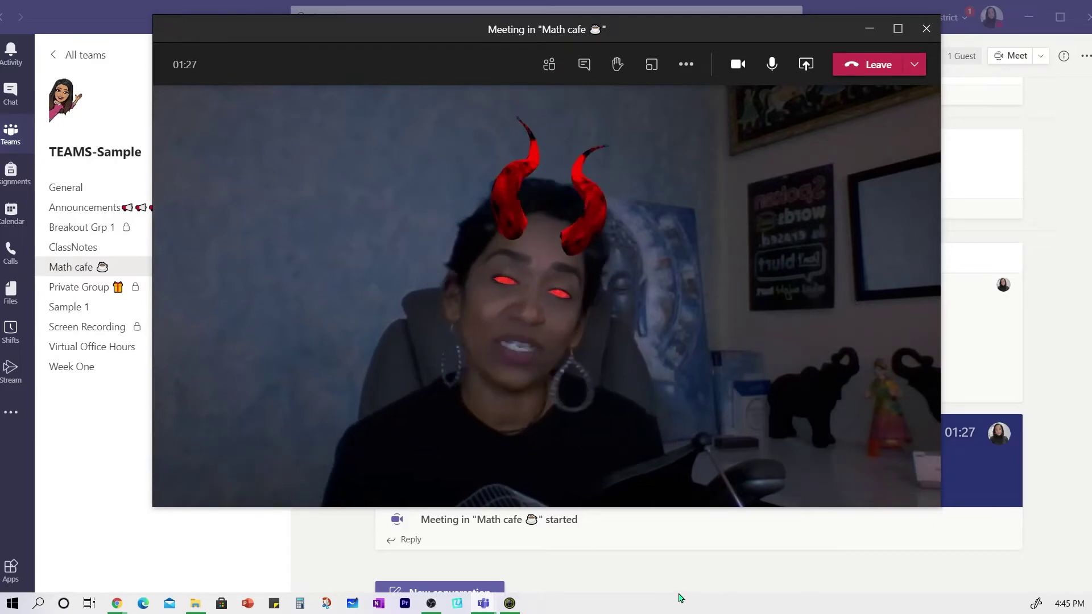
pyautogui.click(510, 604)
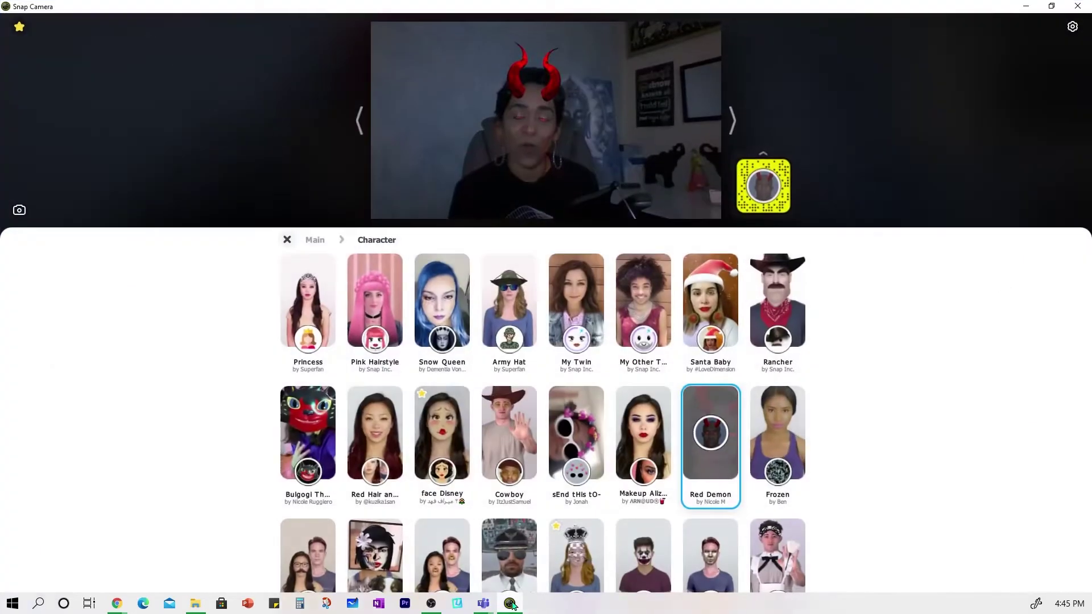
pyautogui.click(393, 307)
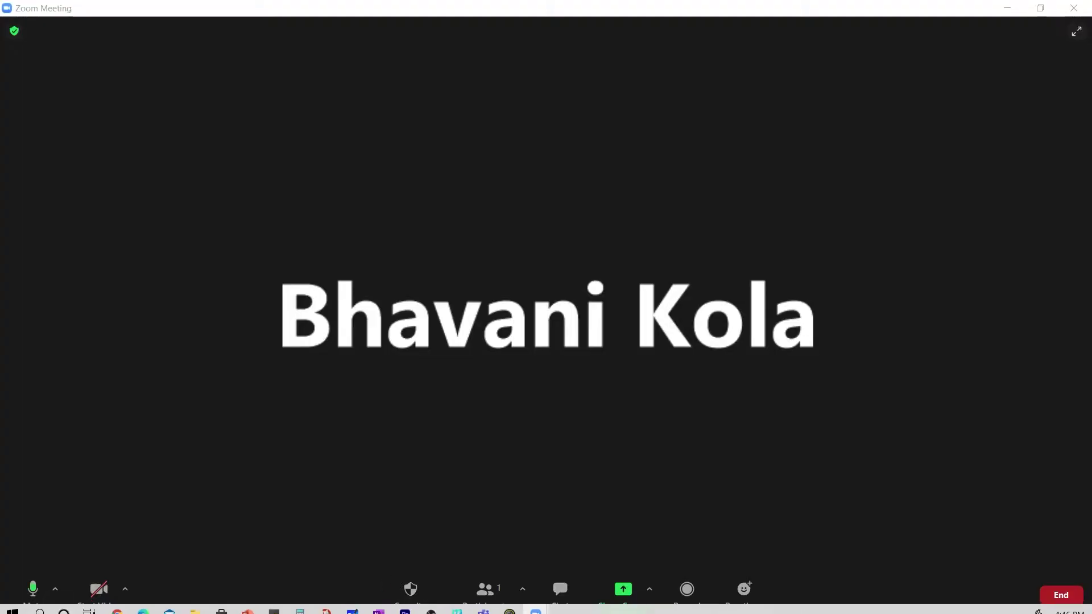
# Select Snap Camera as Zoom's camera and start the meeting video.
pyautogui.click(125, 589)
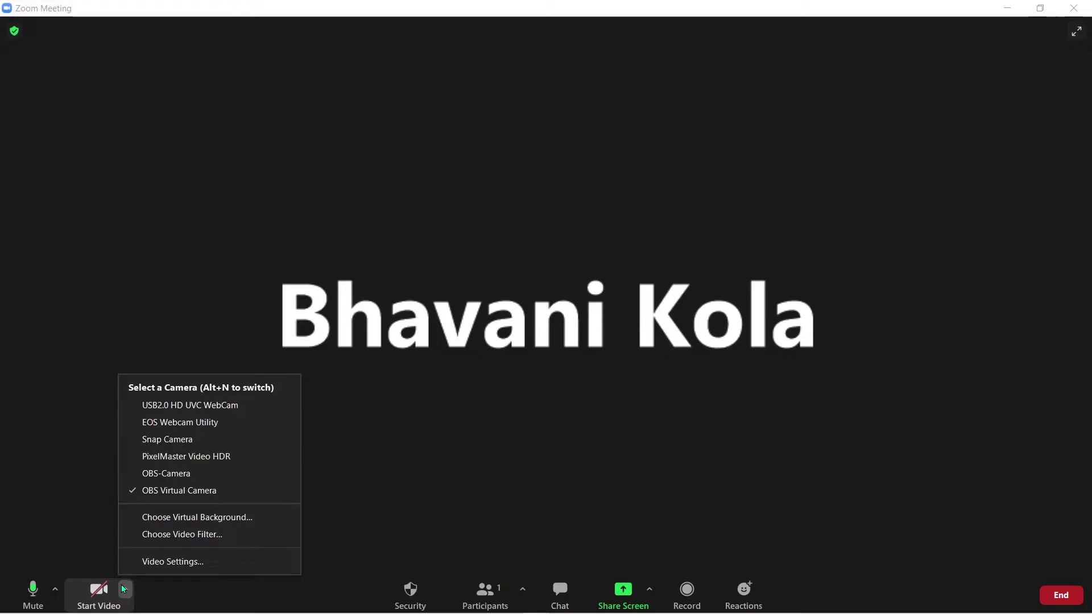
pyautogui.click(200, 439)
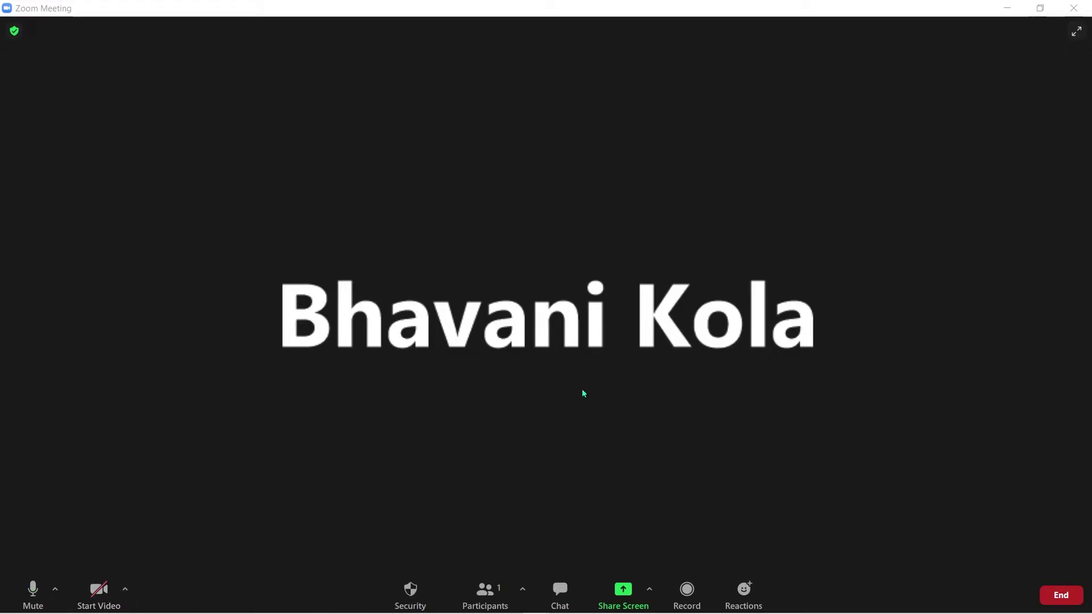
pyautogui.click(134, 593)
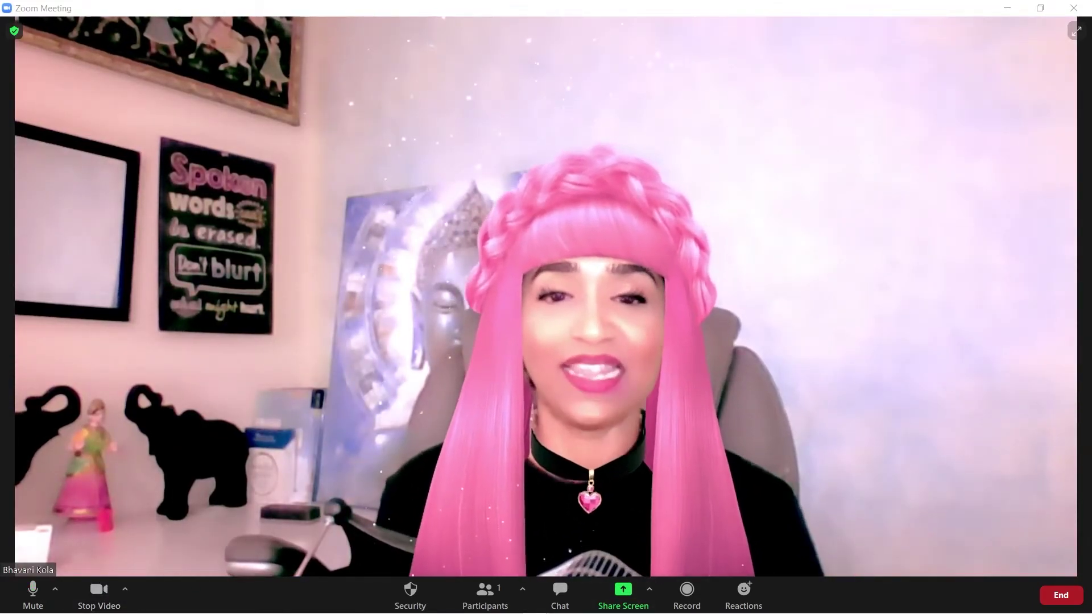
# Apply the face Disney lens, then Red Demon, checking each in the Zoom video.
pyautogui.click(510, 604)
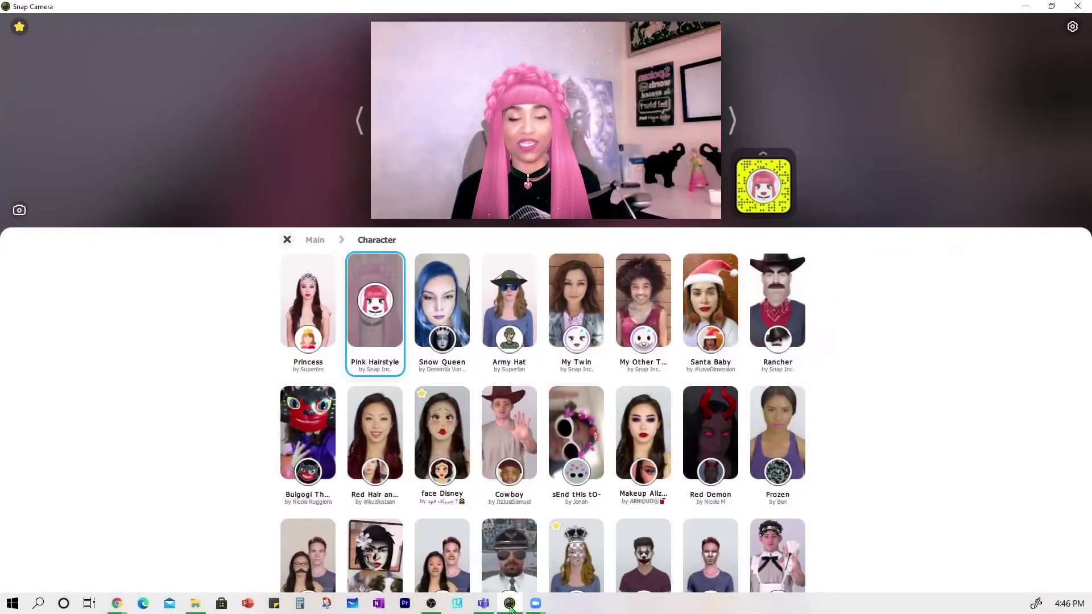
pyautogui.click(442, 435)
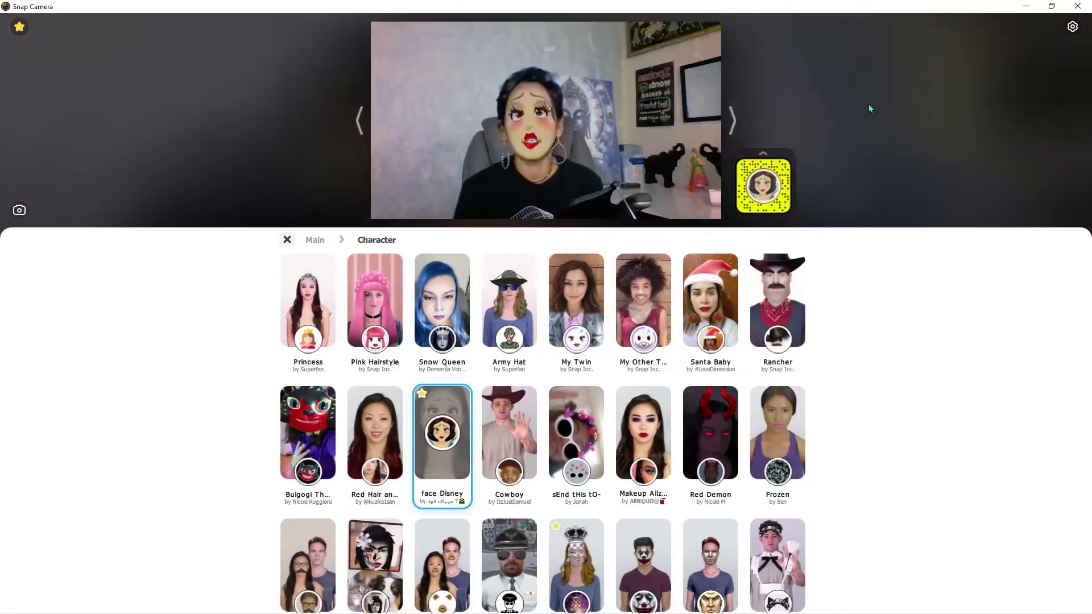
pyautogui.click(1026, 7)
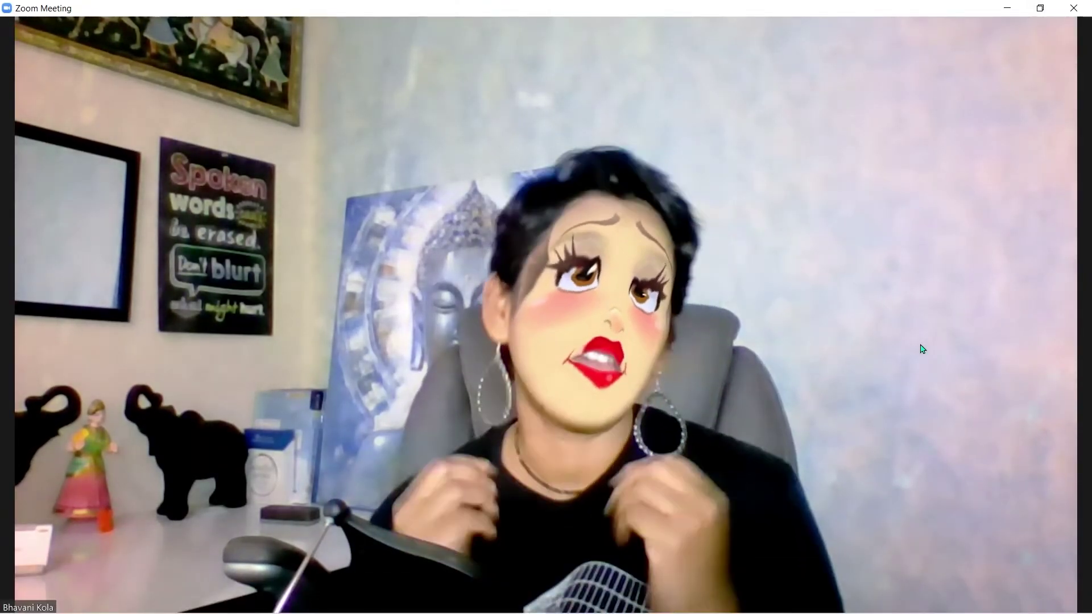
pyautogui.hotkey('alt', 'Tab')
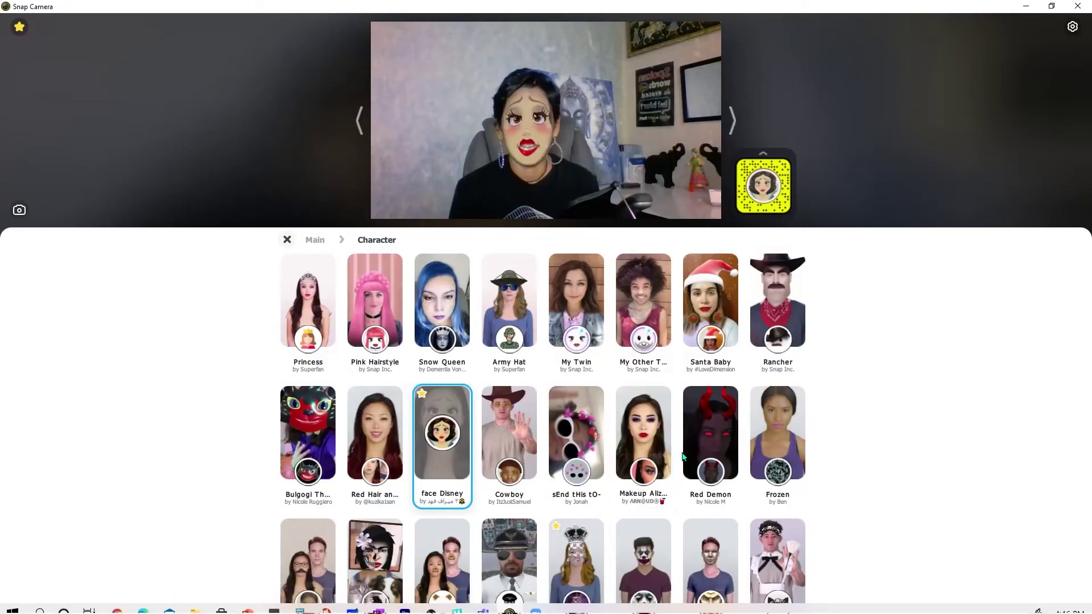
pyautogui.click(687, 459)
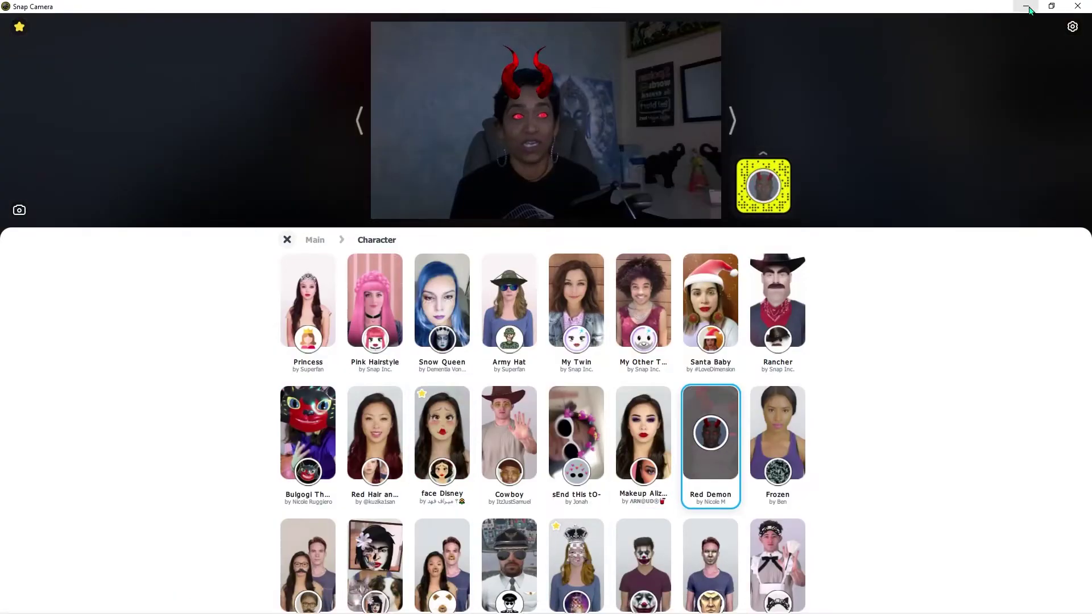
pyautogui.click(1027, 7)
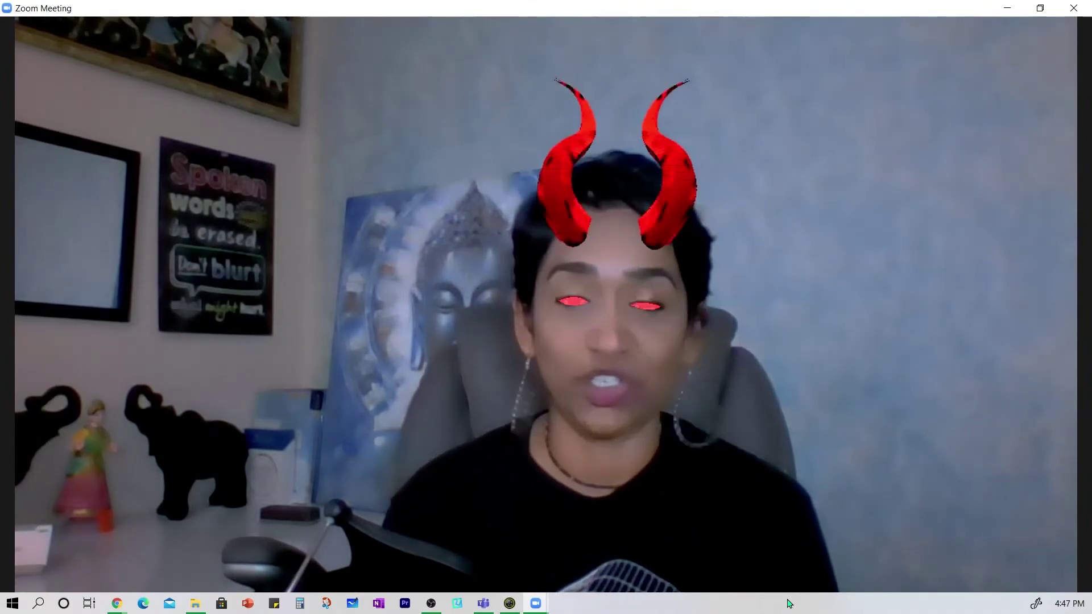
# Return to Snap Camera and apply face Disney again, then Pink Hairstyle.
pyautogui.moveTo(607, 575)
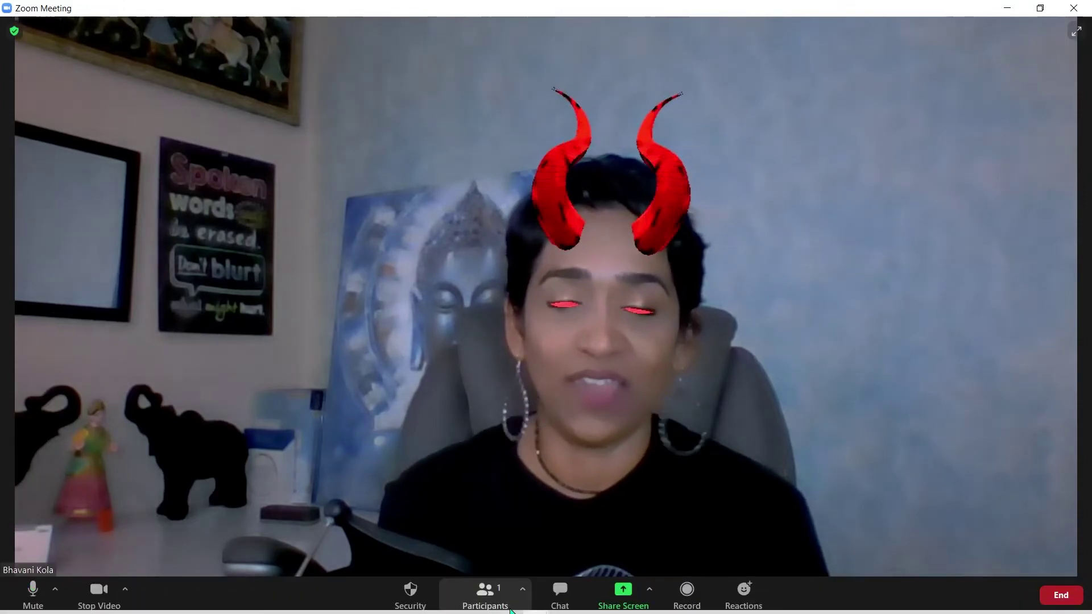
pyautogui.click(200, 604)
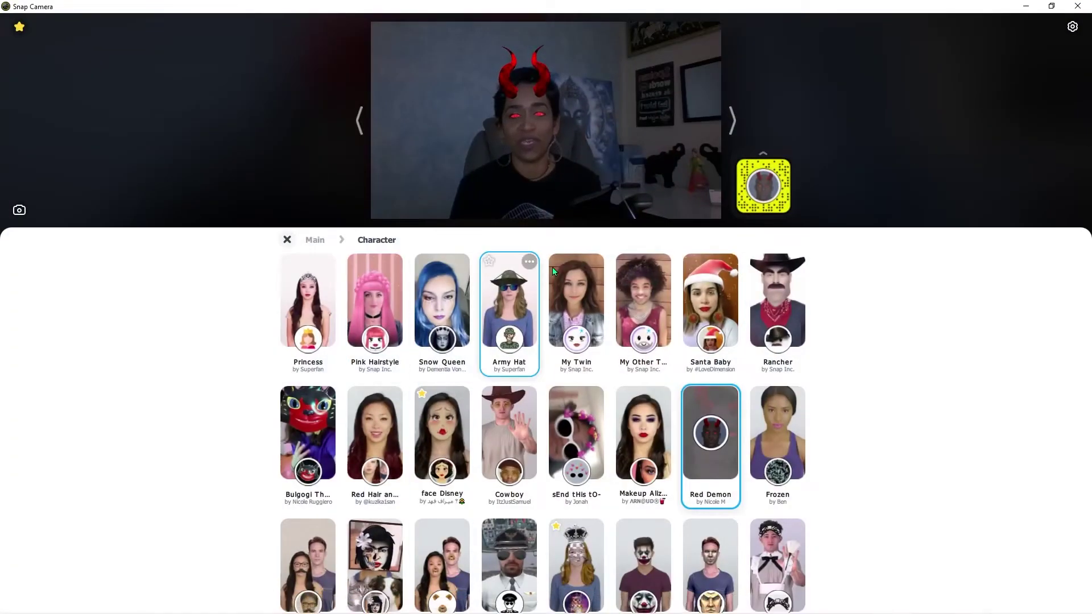
pyautogui.click(441, 427)
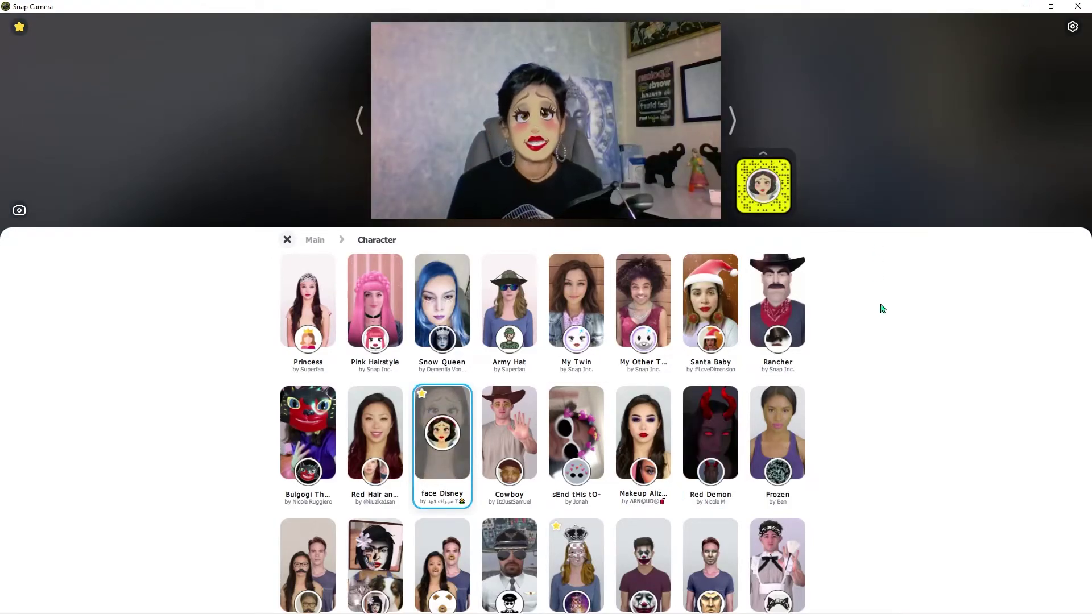
pyautogui.click(391, 313)
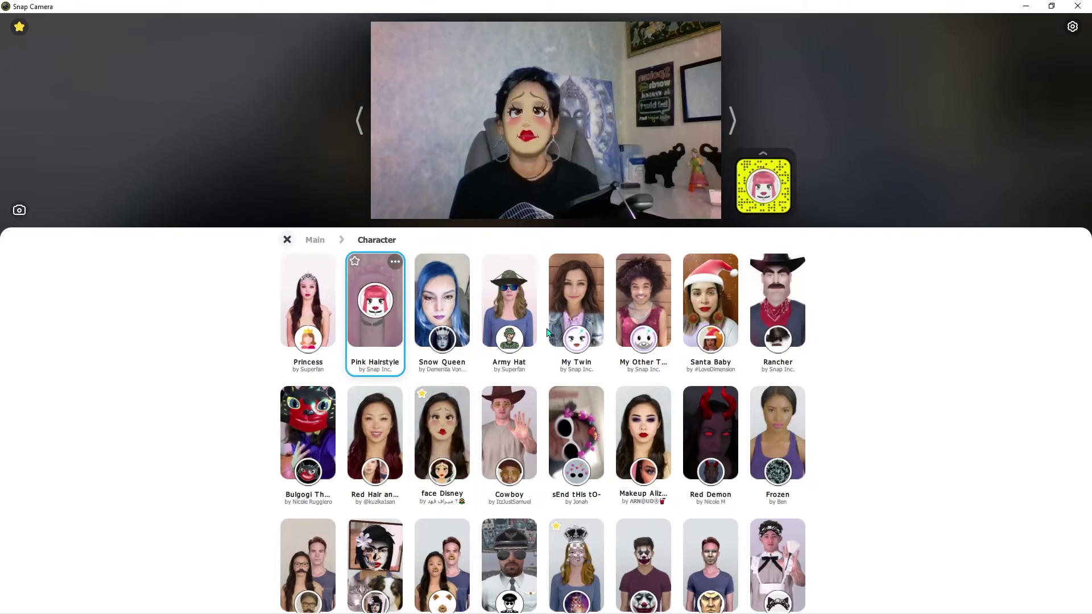